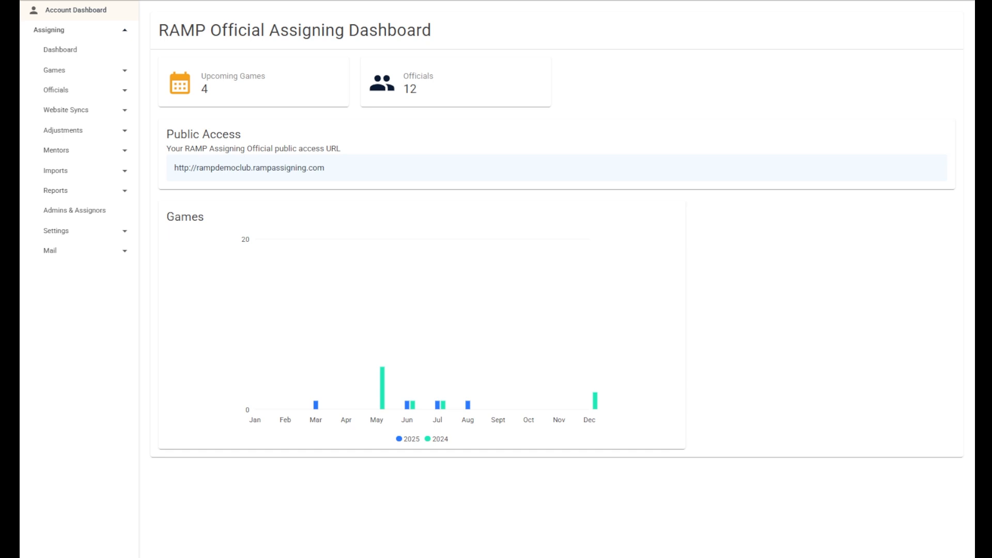
- Open the general assigning settings and set the Hour Offset to -1
left_click(56, 231)
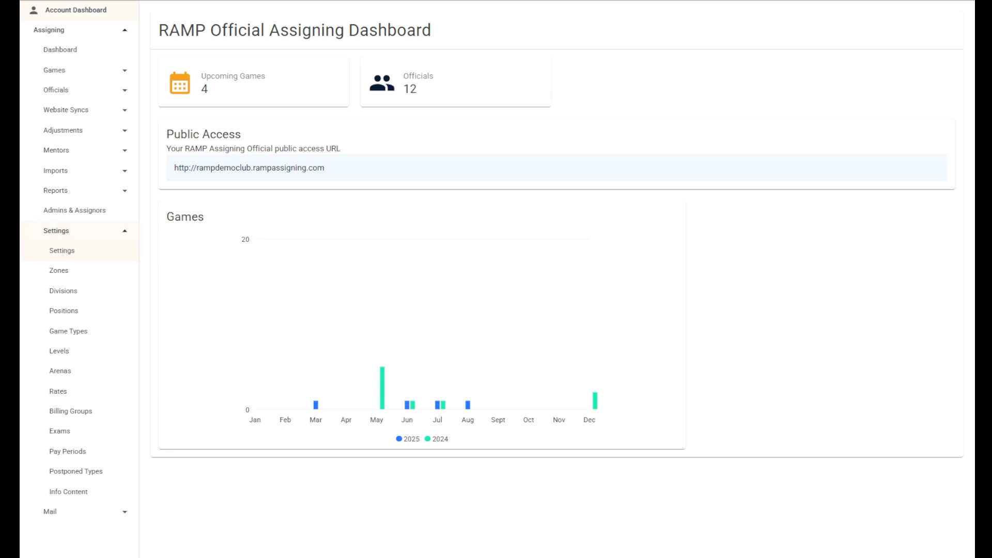
left_click(62, 251)
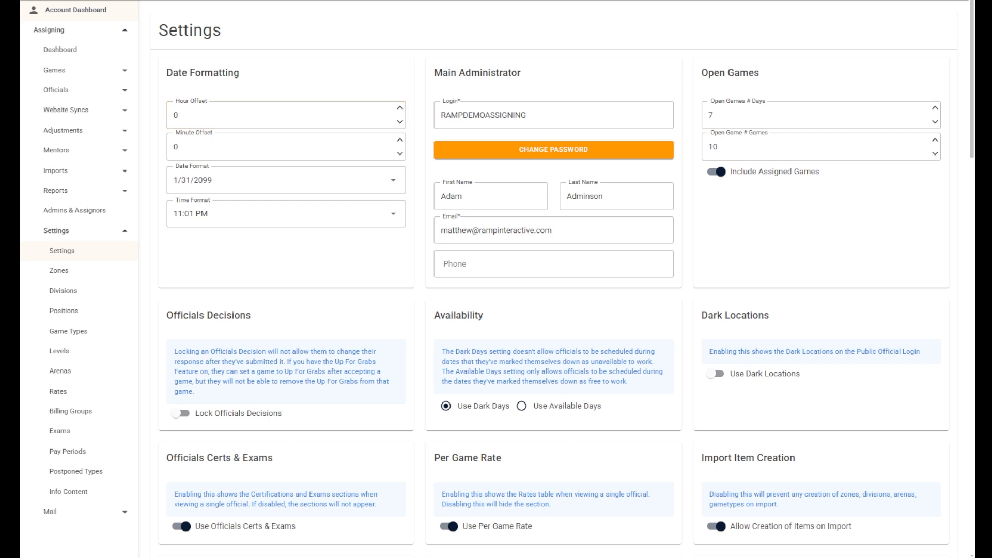
left_click(400, 122)
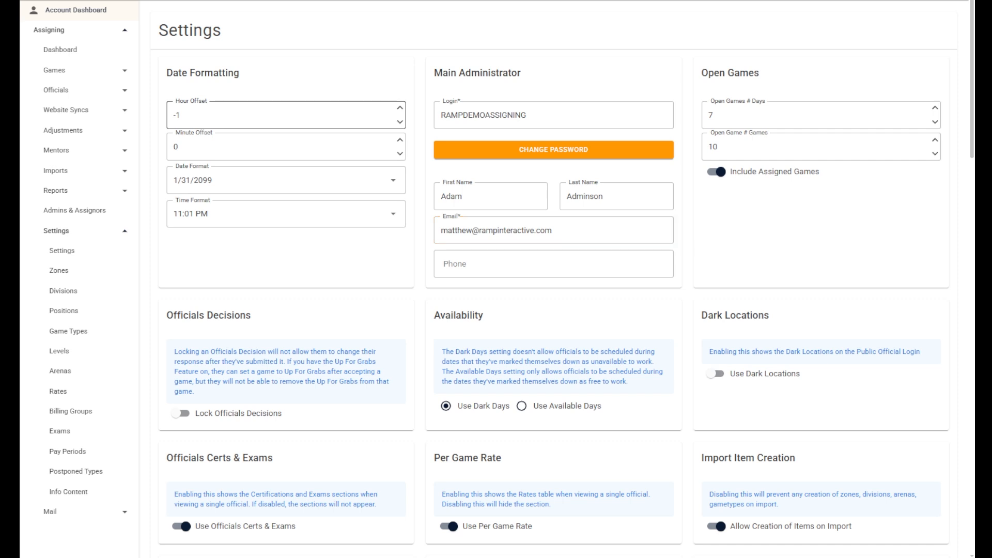
- Review the Open Games limits for days and number of games, and the Include Assigned Games option
left_click(713, 115)
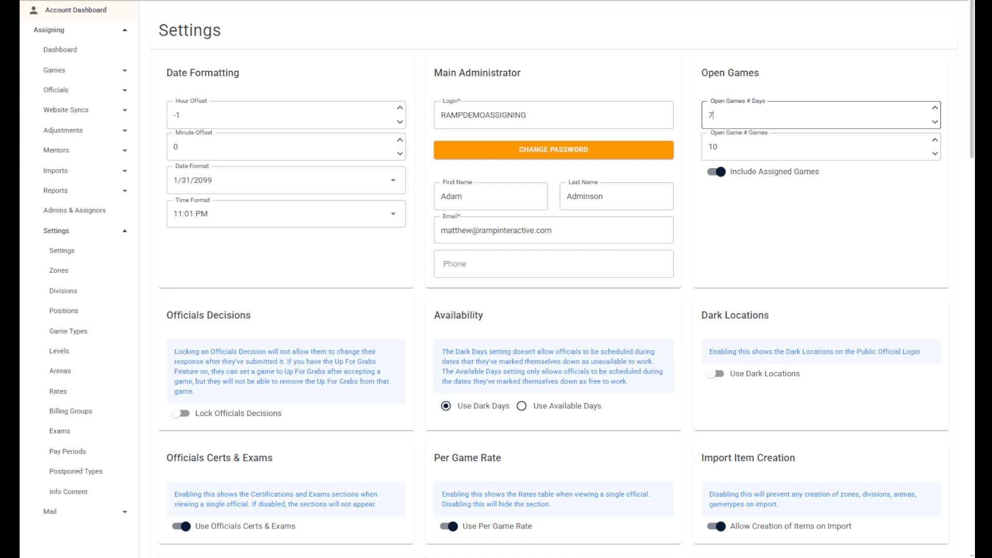
left_click(718, 147)
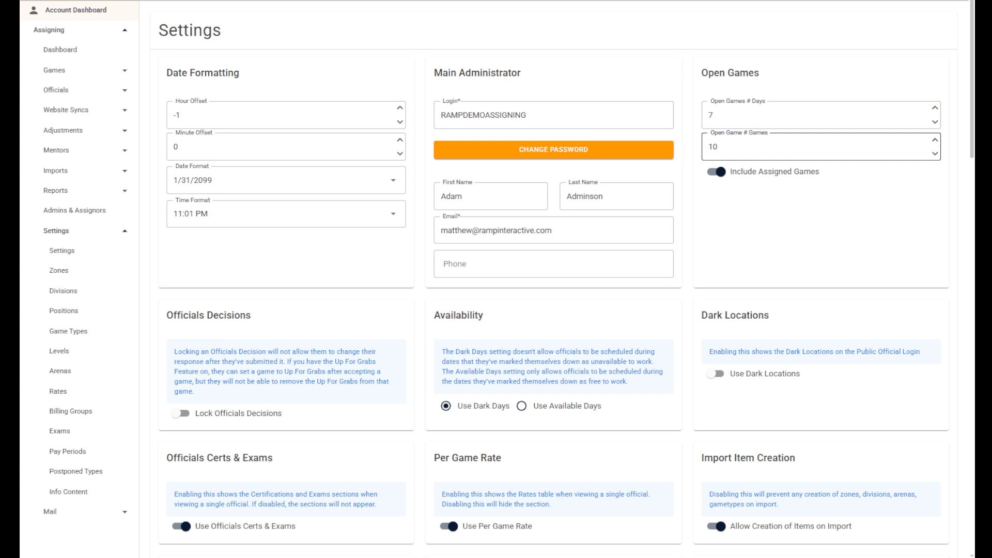
left_click_drag(723, 164, 823, 175)
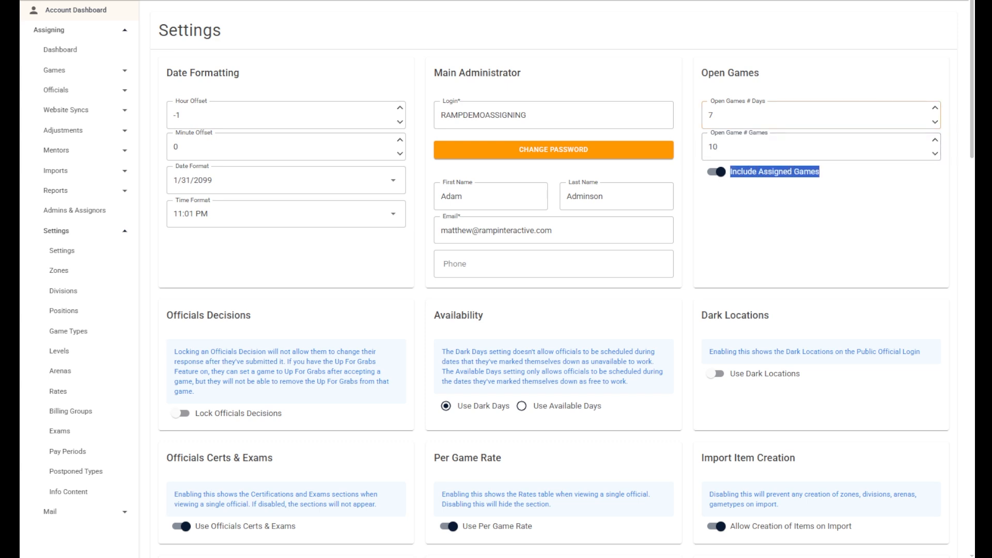
left_click(821, 116)
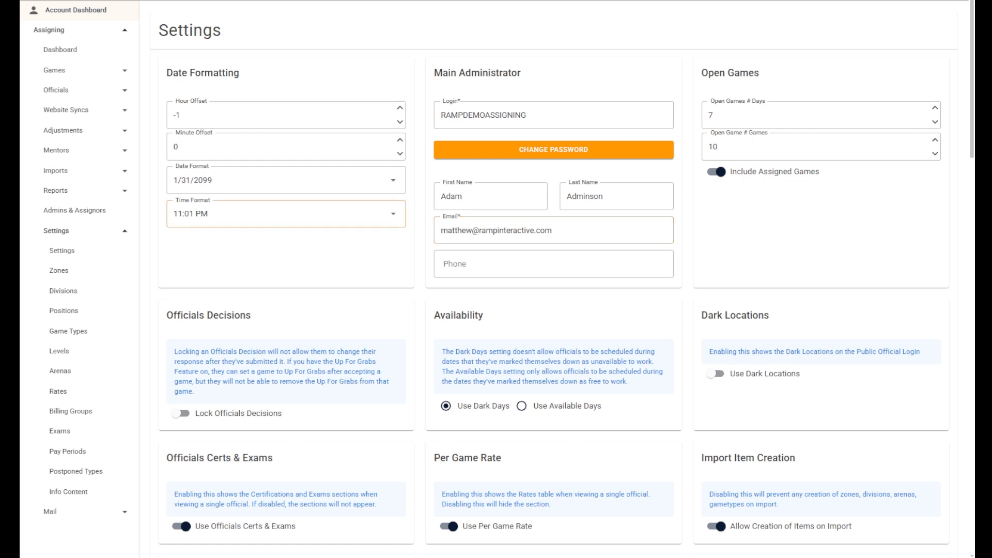
- Try switching on Use Dark Locations and switch it back off
scroll(567, 279, "down", 3)
scroll(566, 279, "down", 3)
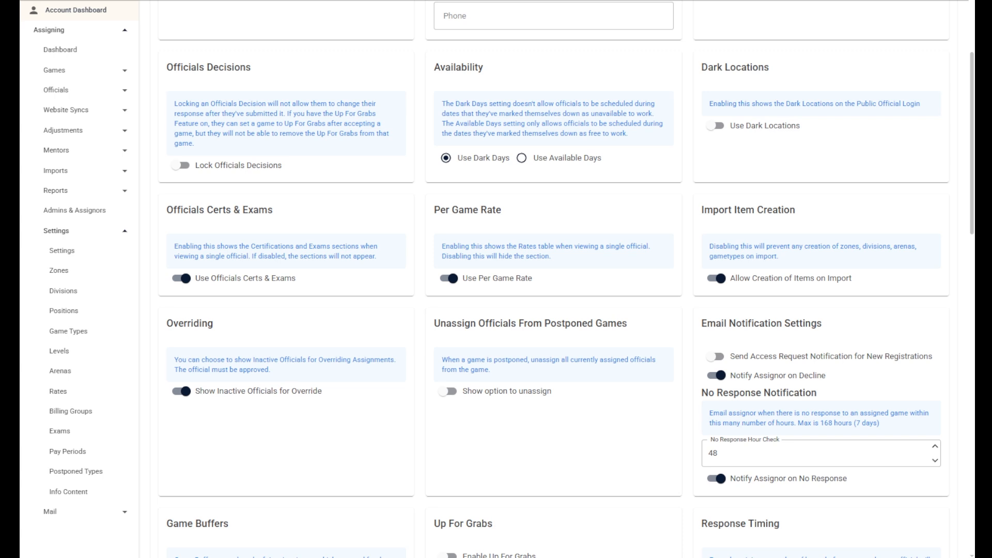
left_click(717, 125)
left_click(717, 126)
- Turn off Allow Creation of Items on Import
scroll(567, 279, "down", 1)
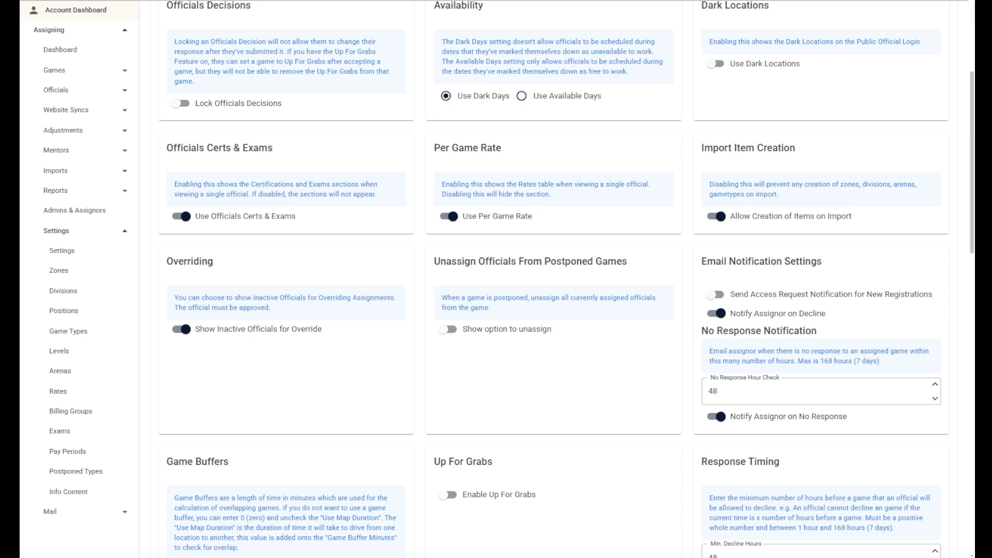
left_click(717, 216)
- Turn off Notify Assignor on Decline and turn on Send Access Request Notification for New Registrations
scroll(557, 279, "down", 1)
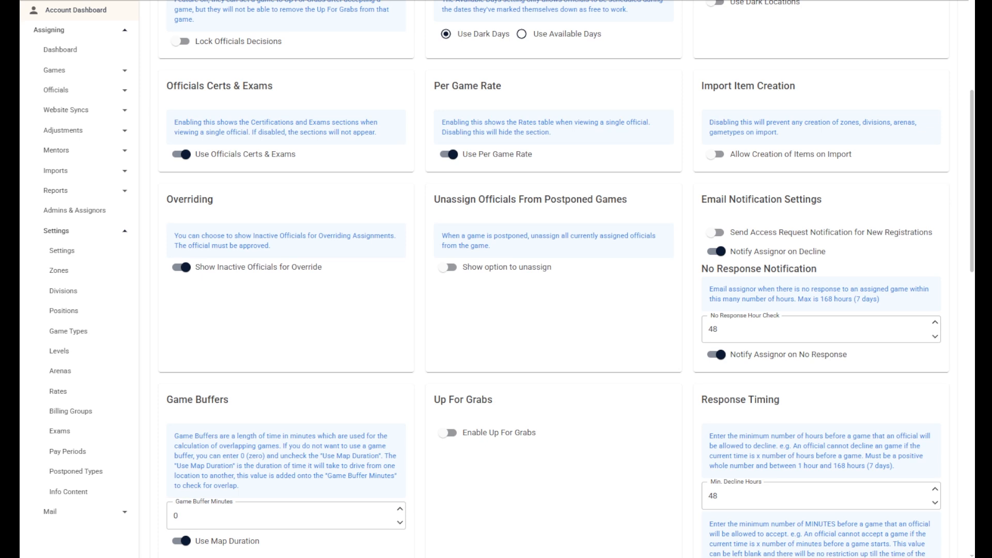
scroll(557, 279, "down", 1)
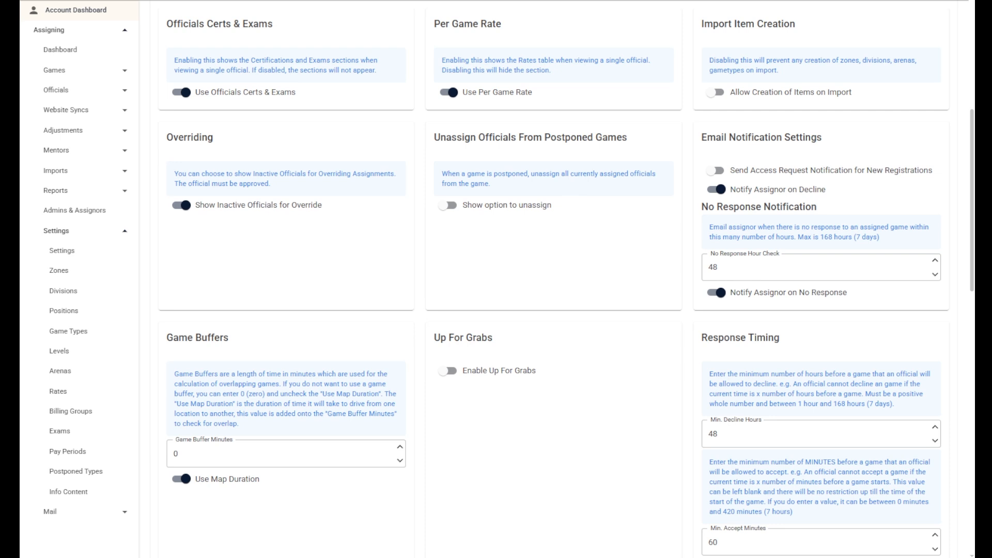
scroll(822, 207, "down", 1)
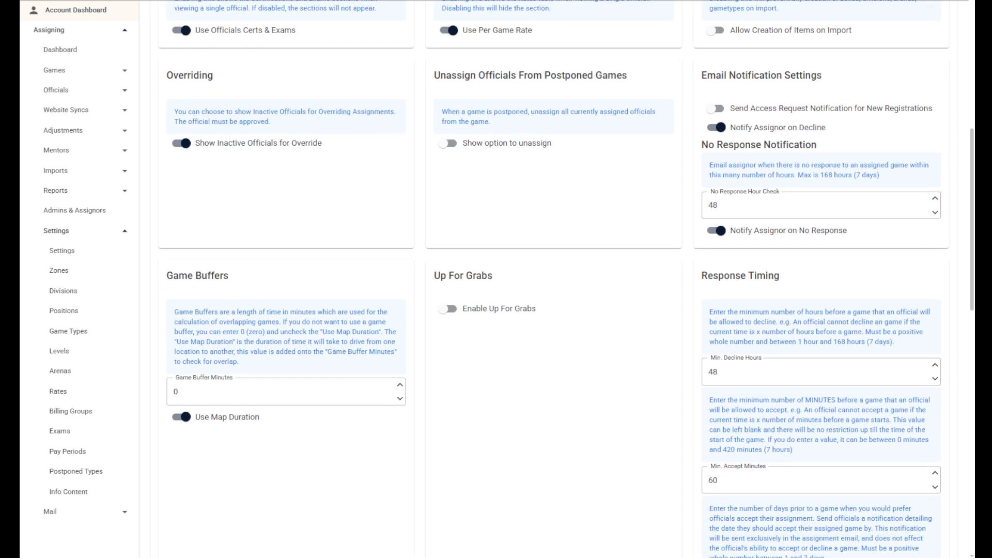
left_click(717, 127)
left_click(716, 108)
- Try a game buffer of 5 minutes and reset the Game Buffer Minutes to 0
scroll(822, 145, "down", 1)
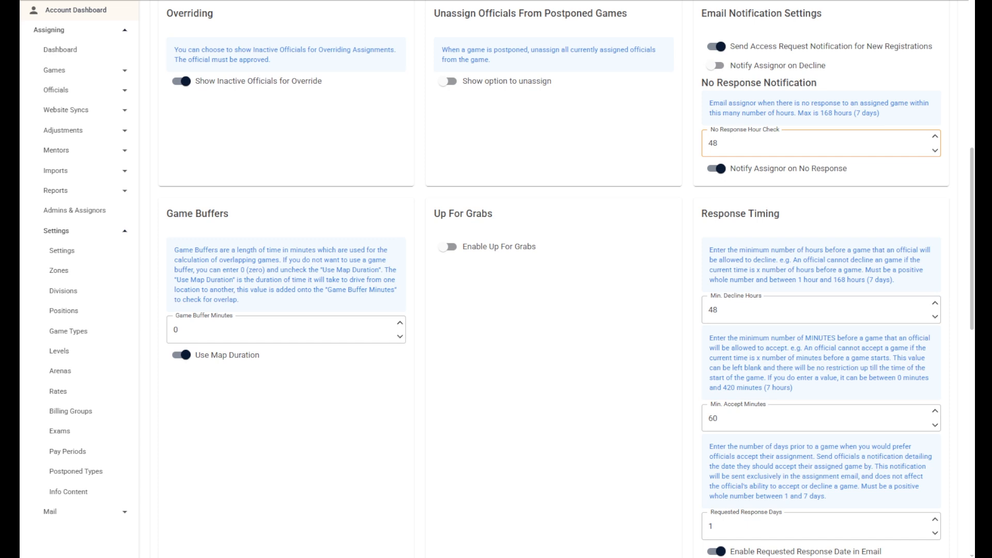
scroll(555, 279, "down", 2)
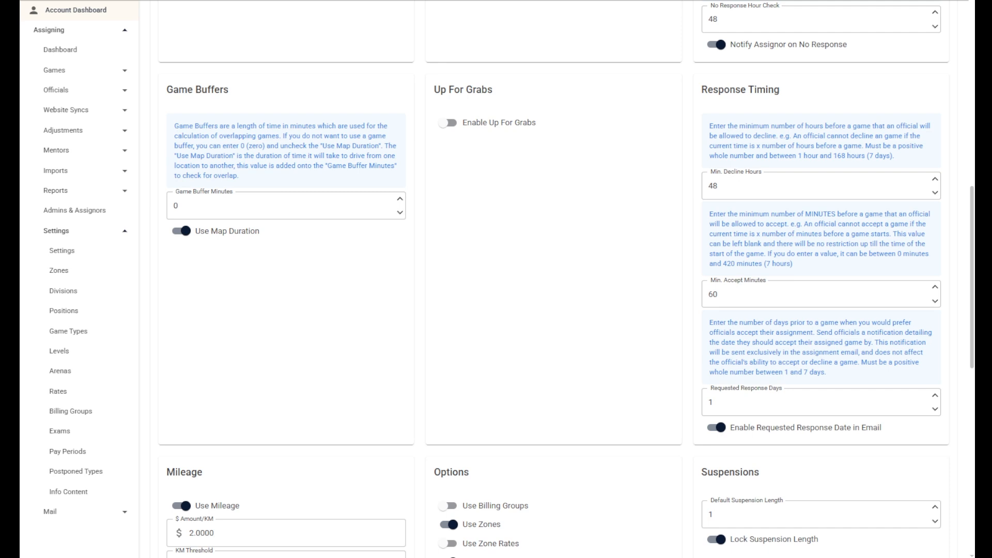
double_click(178, 206)
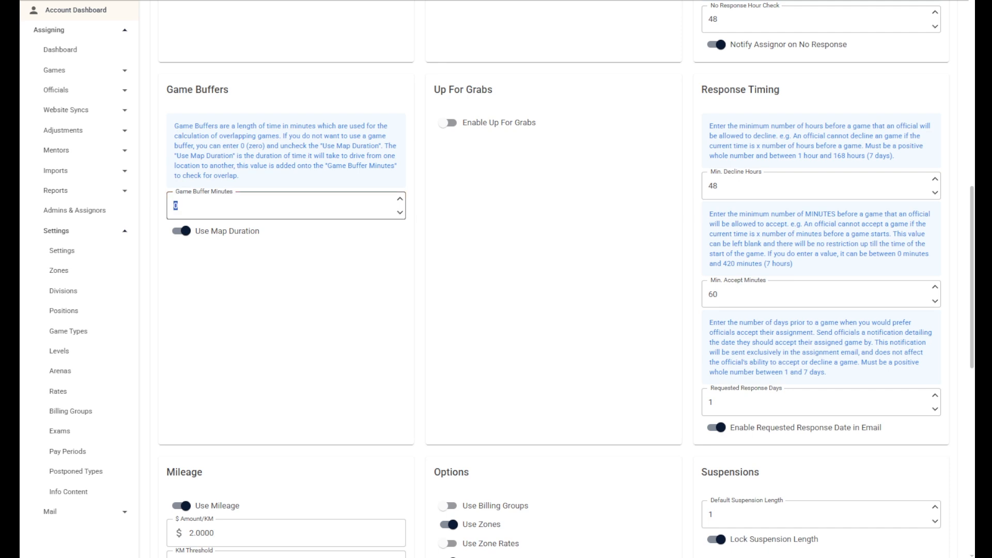
left_click(178, 206)
key("BackSpace")
type("5")
key("BackSpace")
type("0")
key("Tab")
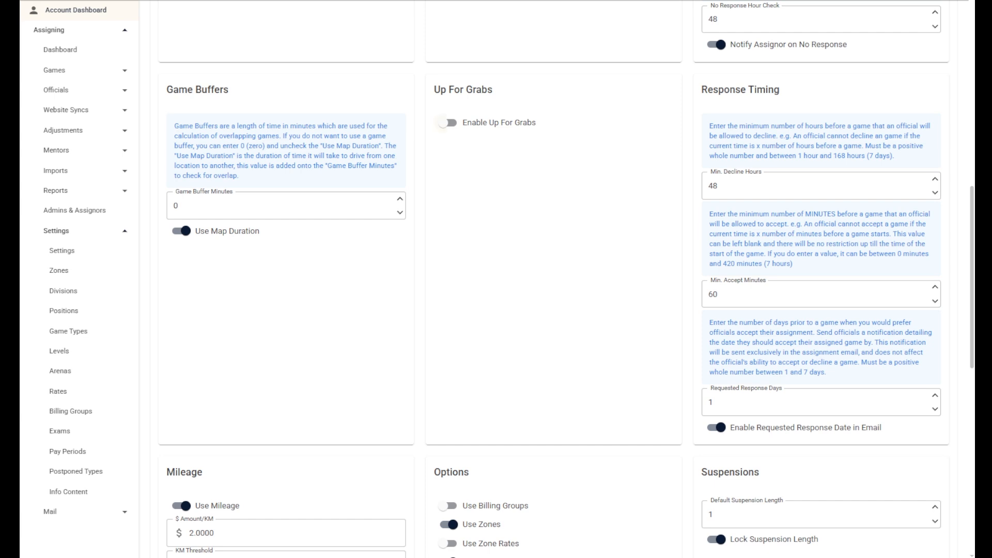
- Try Up For Grabs by specific divisions and for all games, with both assignor email options, and switch Up For Grabs back off
key("space")
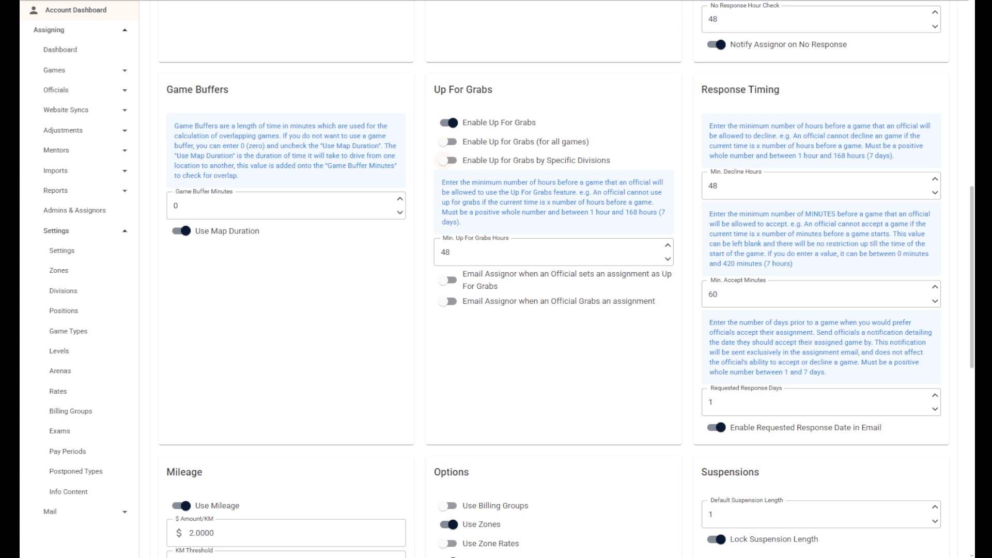
left_click(448, 160)
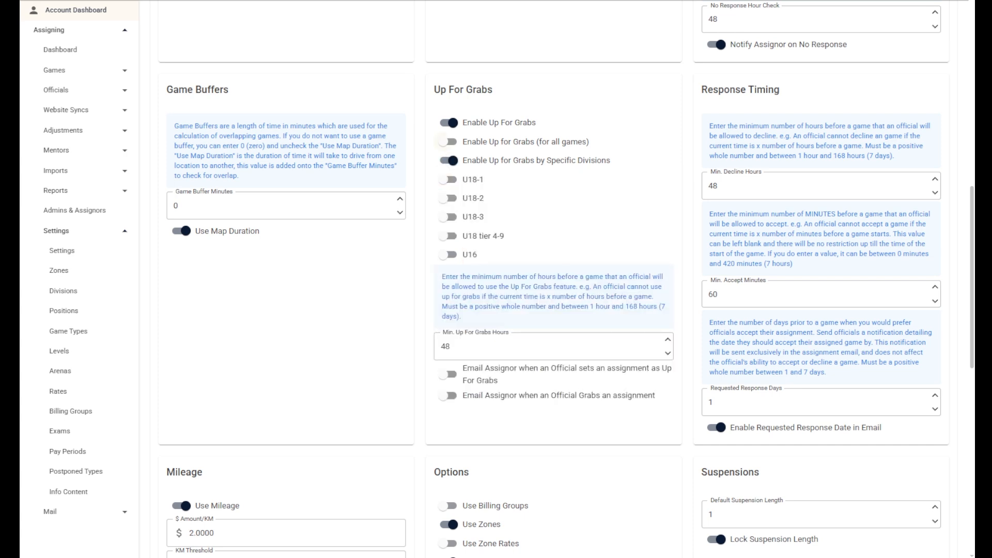
left_click(447, 142)
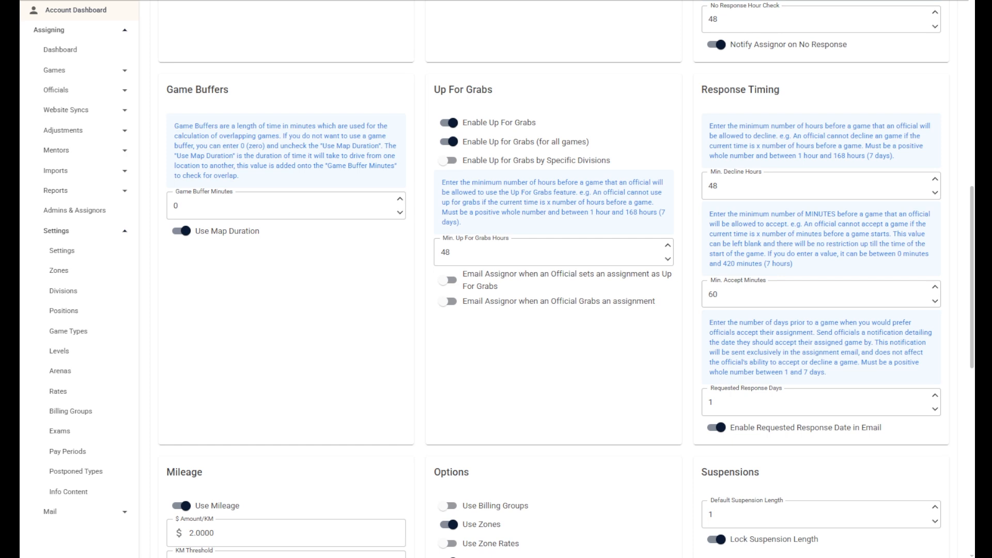
double_click(447, 252)
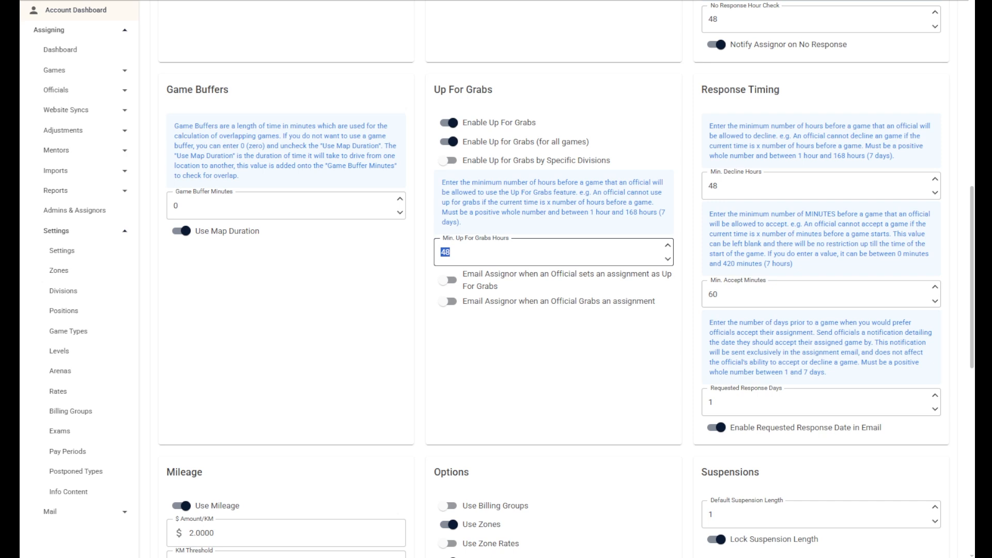
left_click(537, 357)
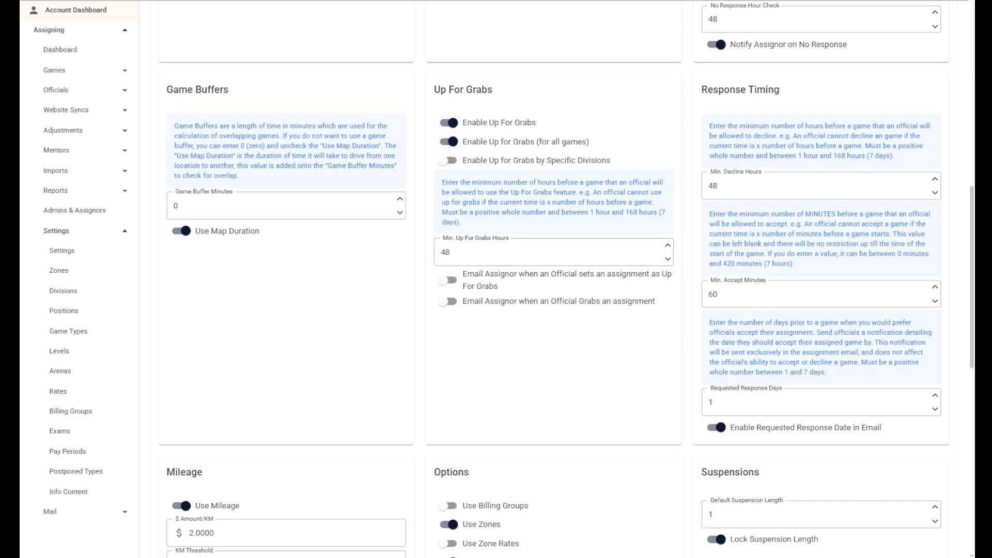
left_click(446, 280)
left_click(447, 301)
left_click(448, 122)
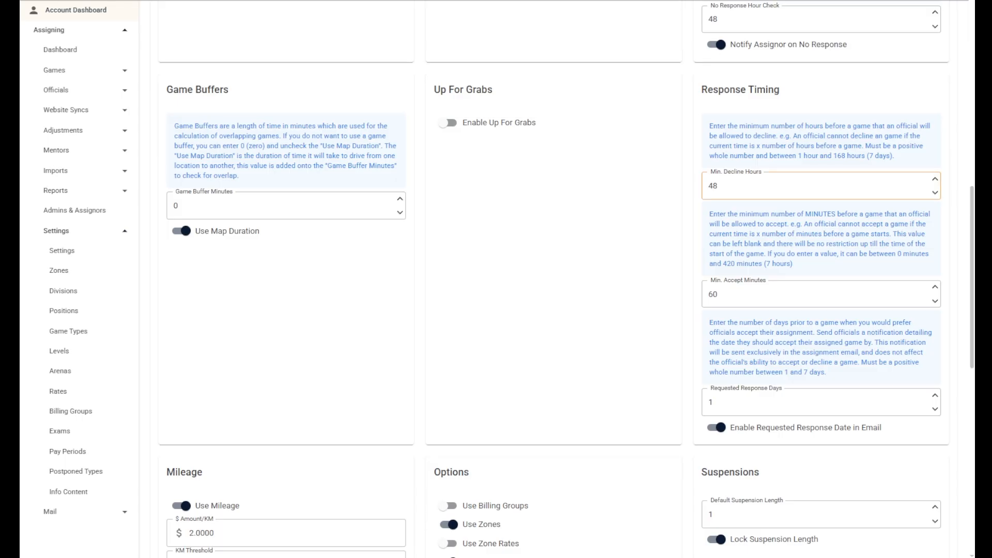
- Examine the Response Timing limits for declining and accepting games, and the Mileage settings
left_click(718, 186)
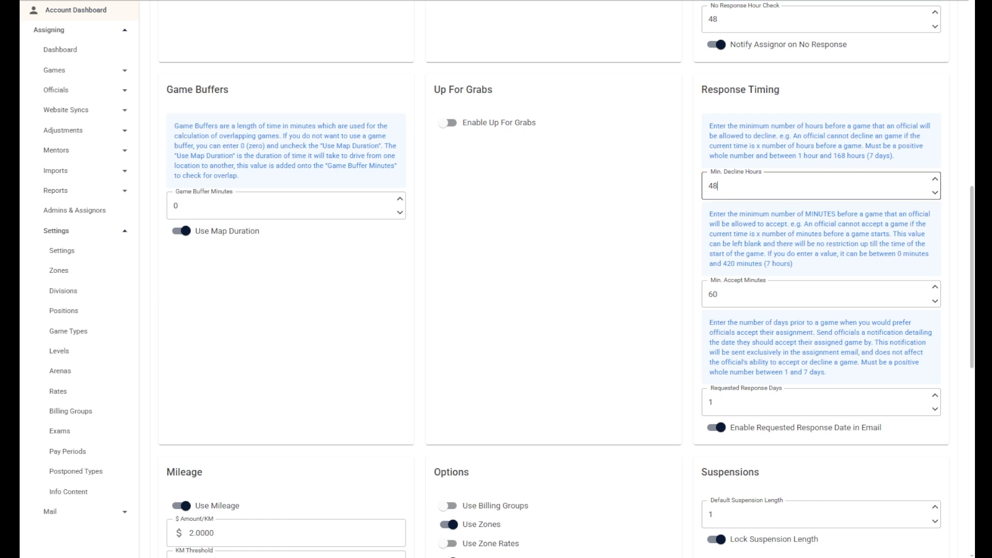
scroll(821, 232, "down", 1)
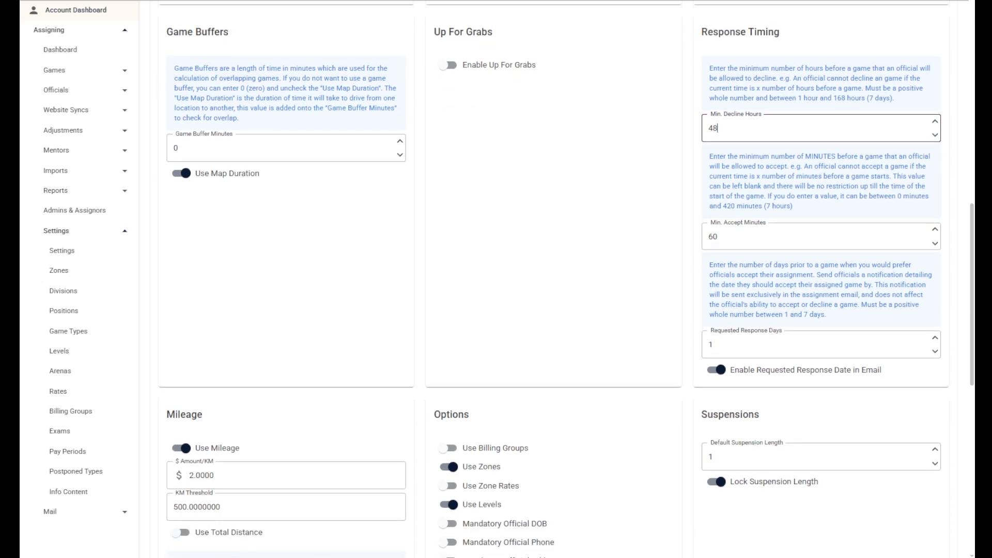
left_click(718, 232)
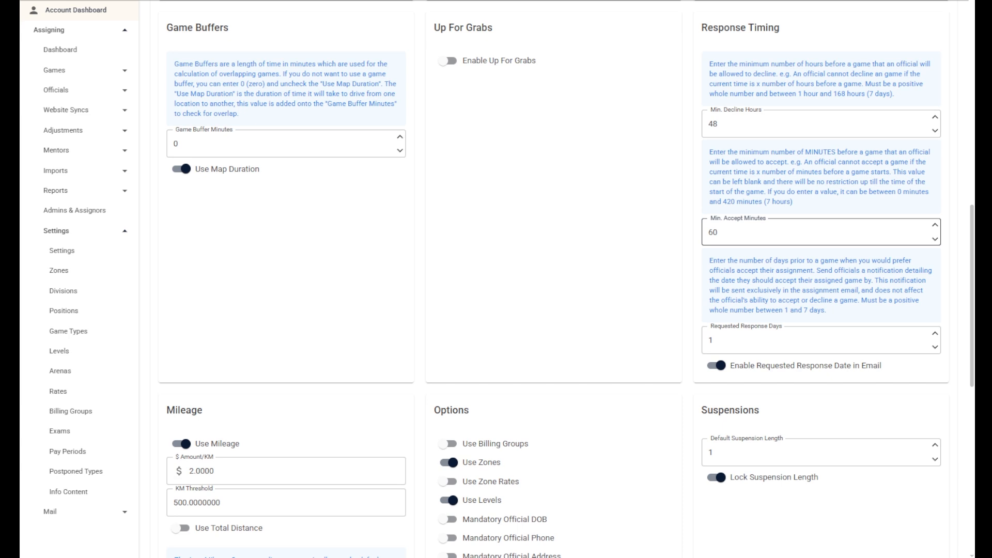
scroll(718, 232, "down", 1)
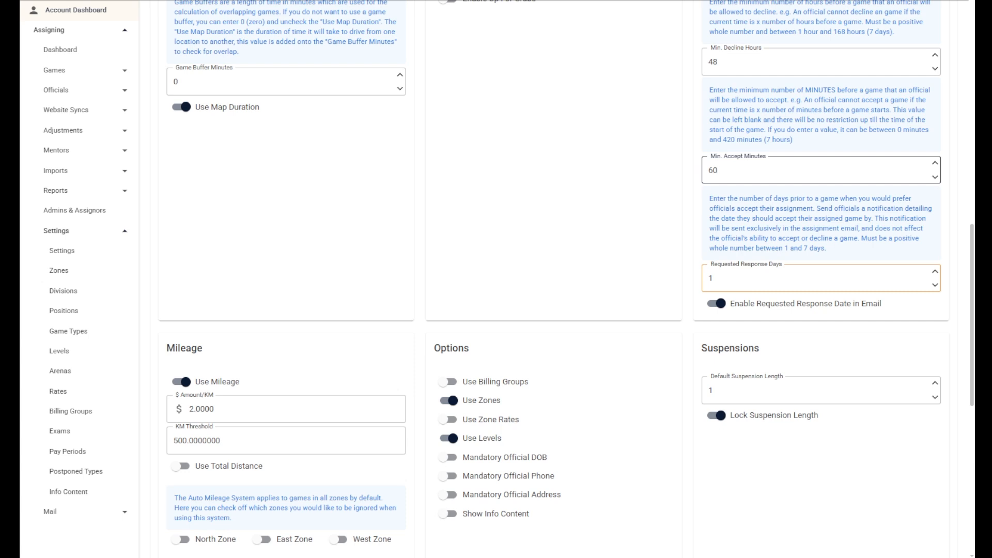
scroll(566, 280, "down", 4)
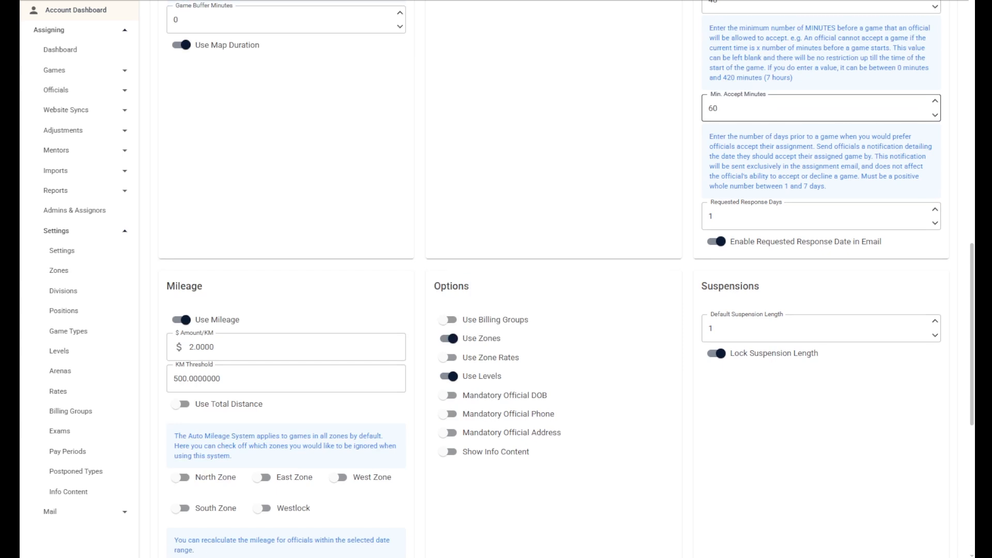
scroll(567, 279, "down", 1)
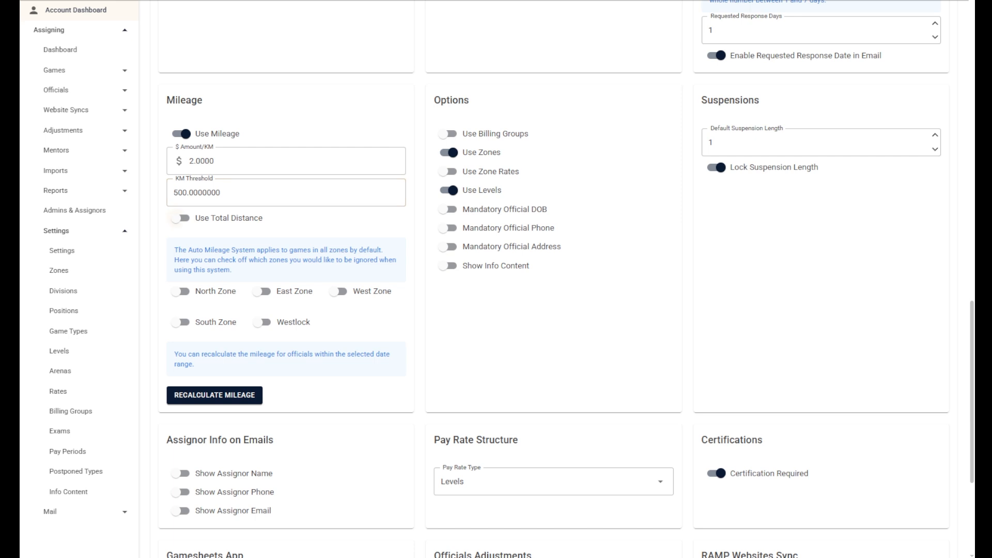
- Enable billing groups, zone rates, mandatory official DOB, phone and address, and Show Info Content, and turn off Lock Suspension Length
scroll(176, 217, "down", 1)
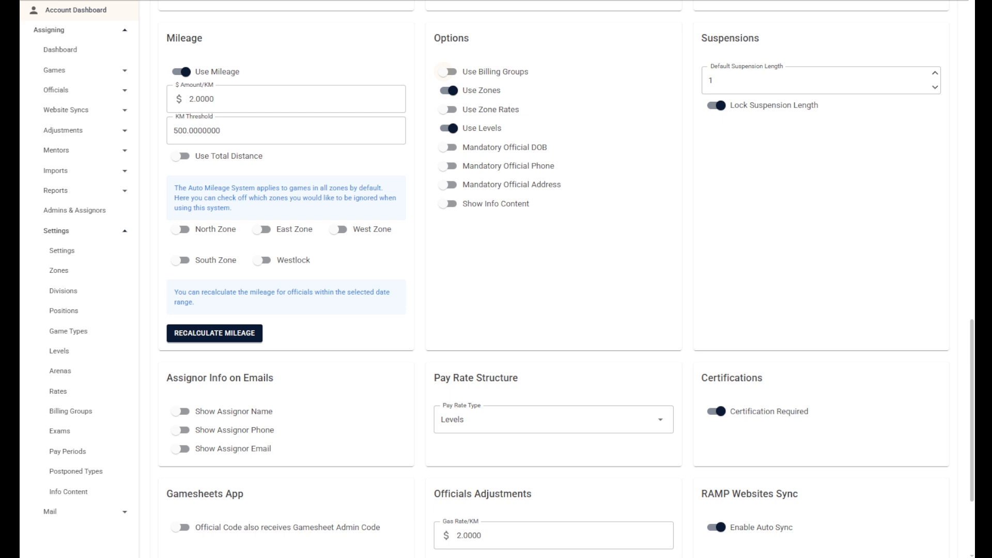
left_click(446, 72)
left_click(448, 110)
left_click(447, 147)
left_click(448, 166)
left_click(448, 184)
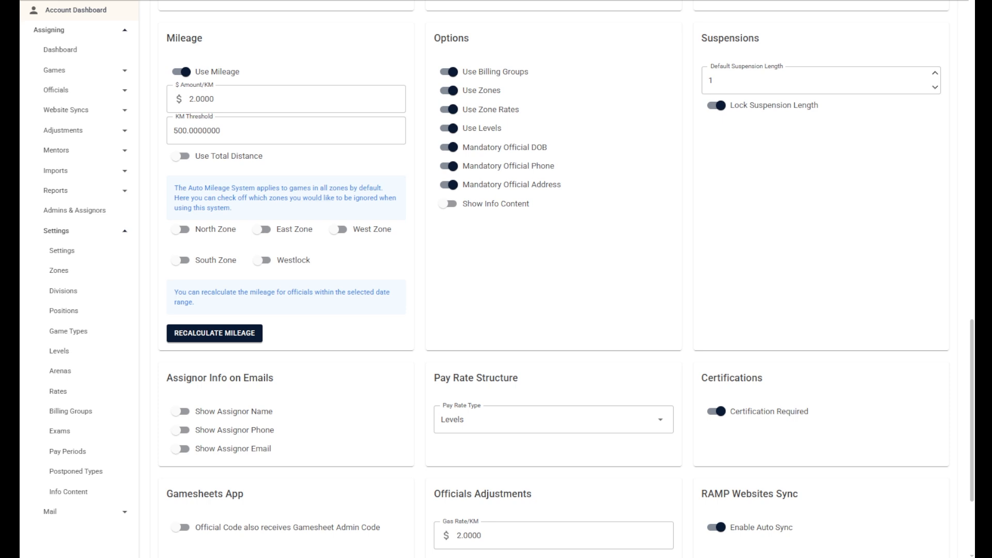
left_click(445, 204)
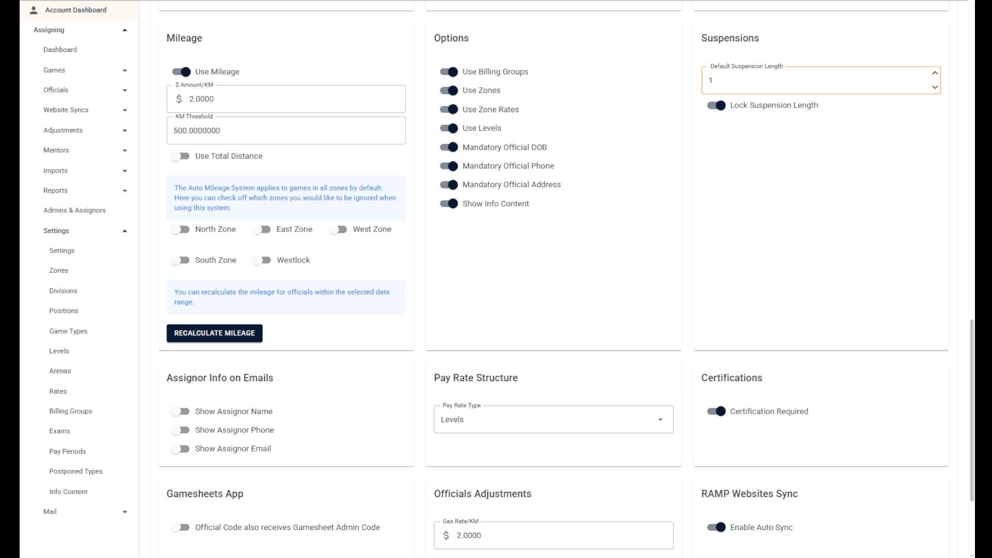
left_click(718, 105)
- Show only the assignor's name and email in assignor info on emails, and set the Pay Rate Type to Default
scroll(554, 279, "down", 3)
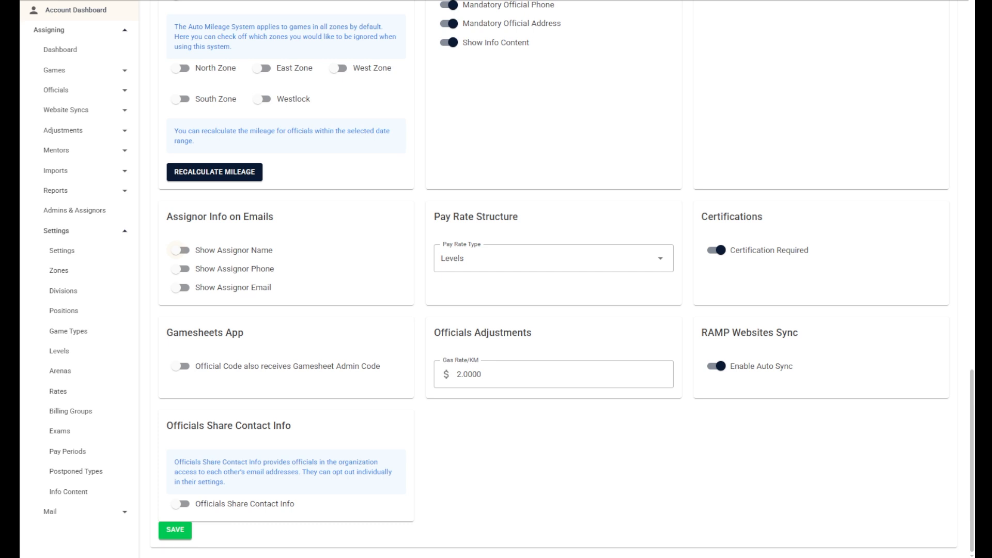
left_click(180, 250)
left_click(180, 268)
left_click(180, 287)
left_click(181, 269)
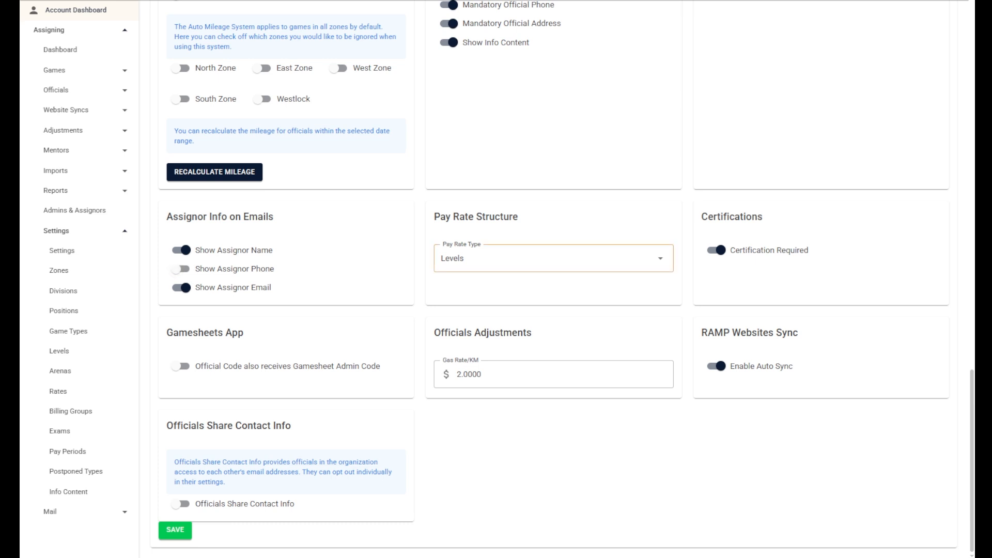
left_click(554, 258)
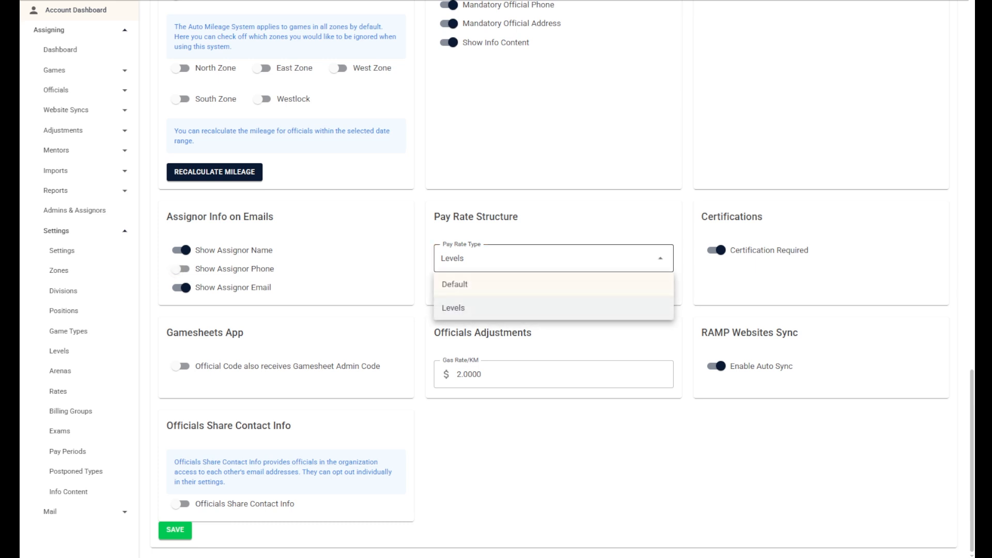
left_click(554, 284)
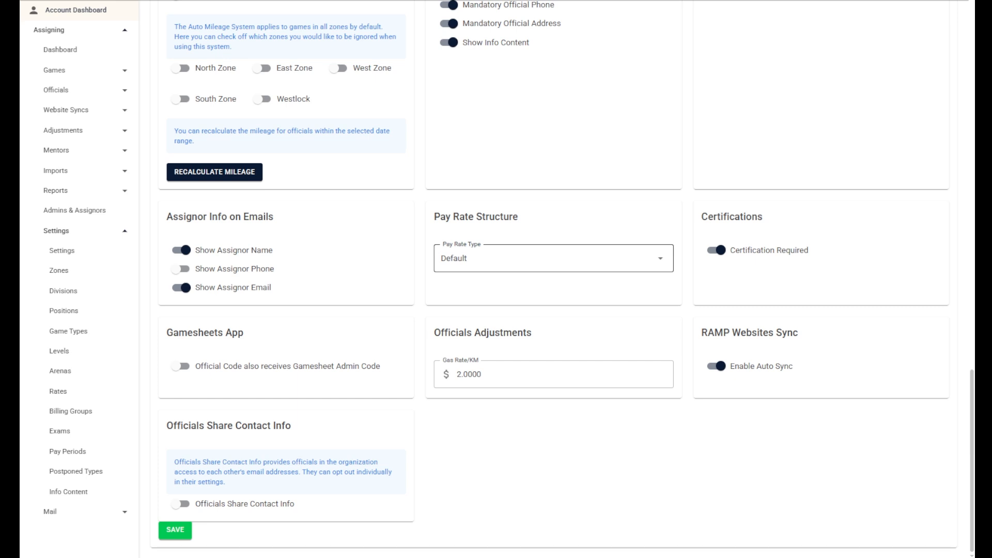
- Switch the Pay Rate Type to another option and set it back to Default
left_click(554, 258)
left_click(554, 305)
left_click(554, 258)
left_click(554, 284)
- Turn off Certification Required, enable the Gamesheet Admin Code for officials and Officials Share Contact Info, and save the settings
scroll(567, 280, "up", 20)
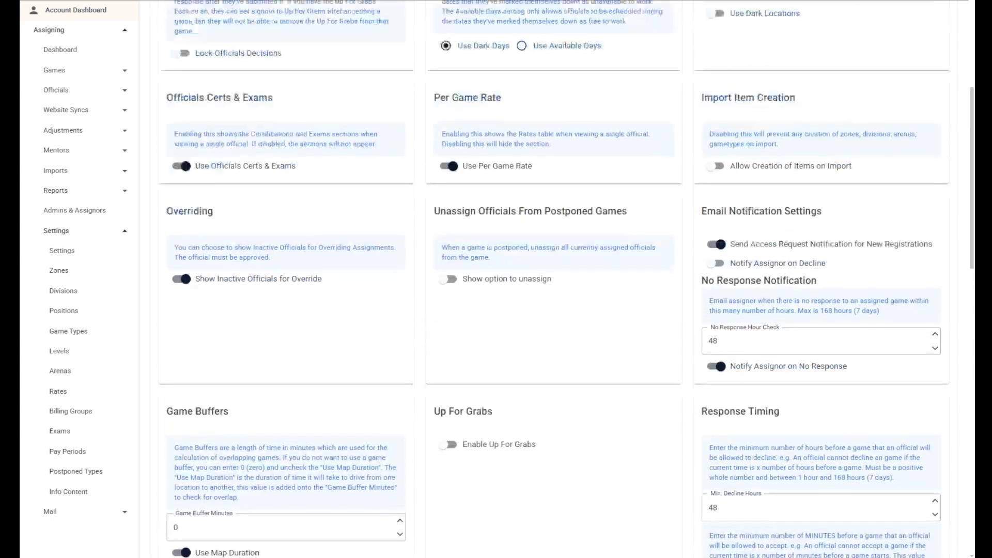
scroll(566, 279, "up", 1)
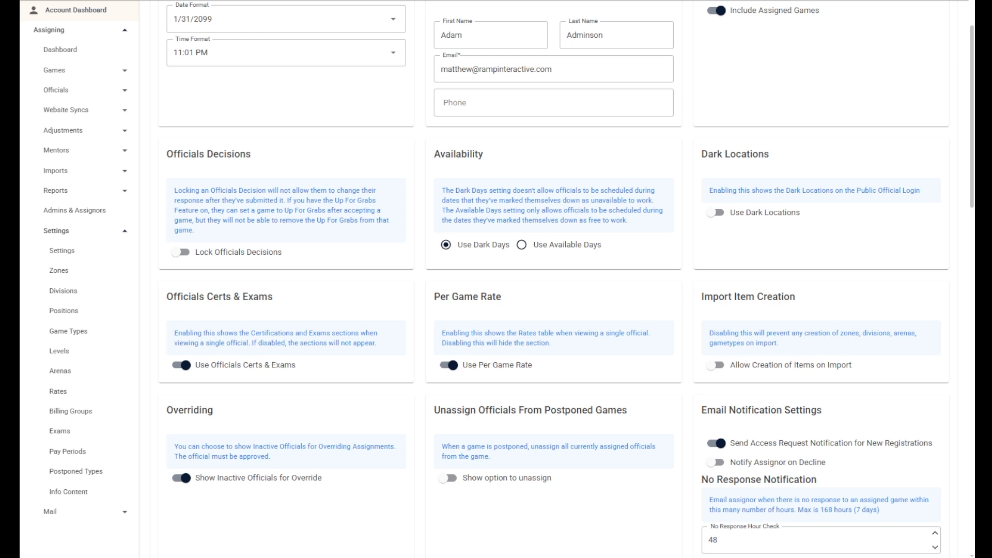
scroll(566, 279, "down", 15)
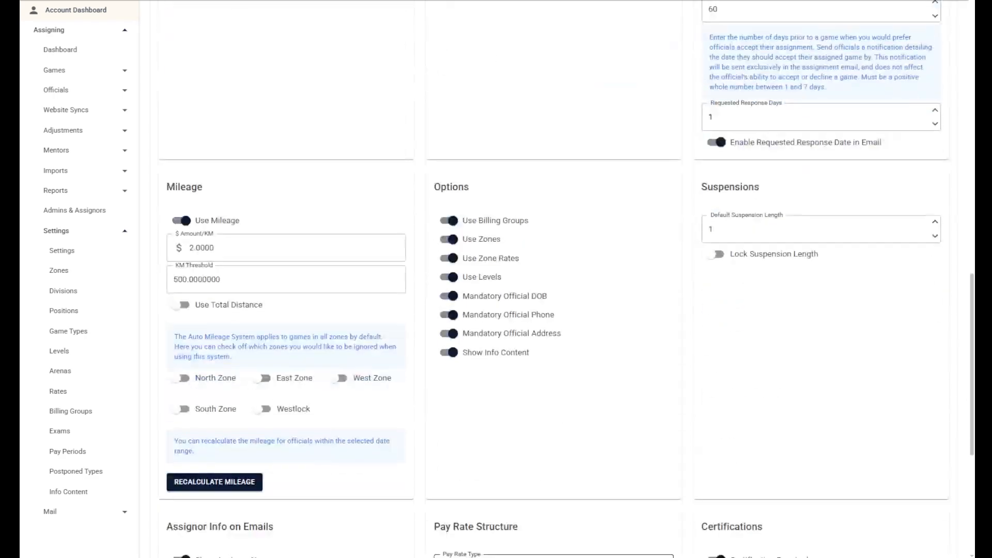
scroll(566, 279, "down", 3)
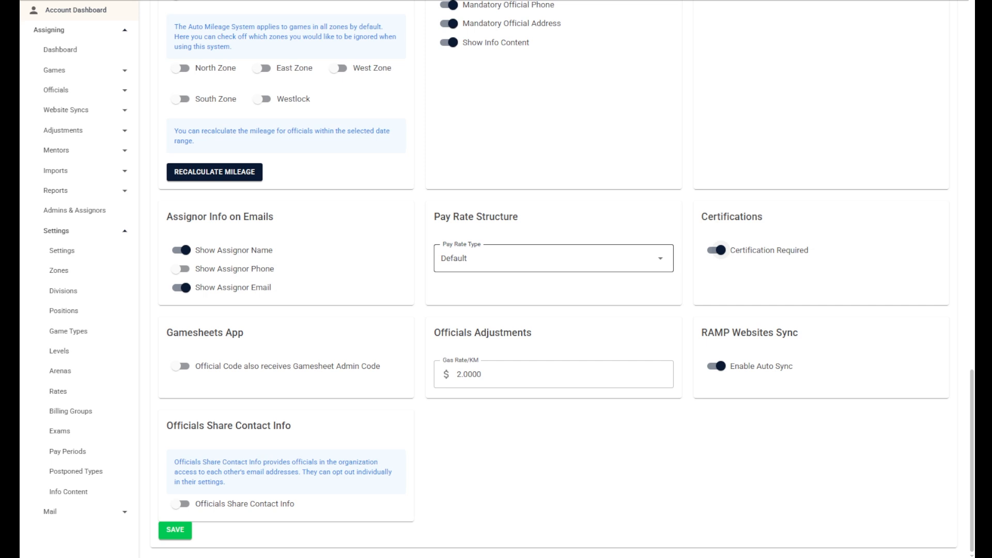
left_click(718, 250)
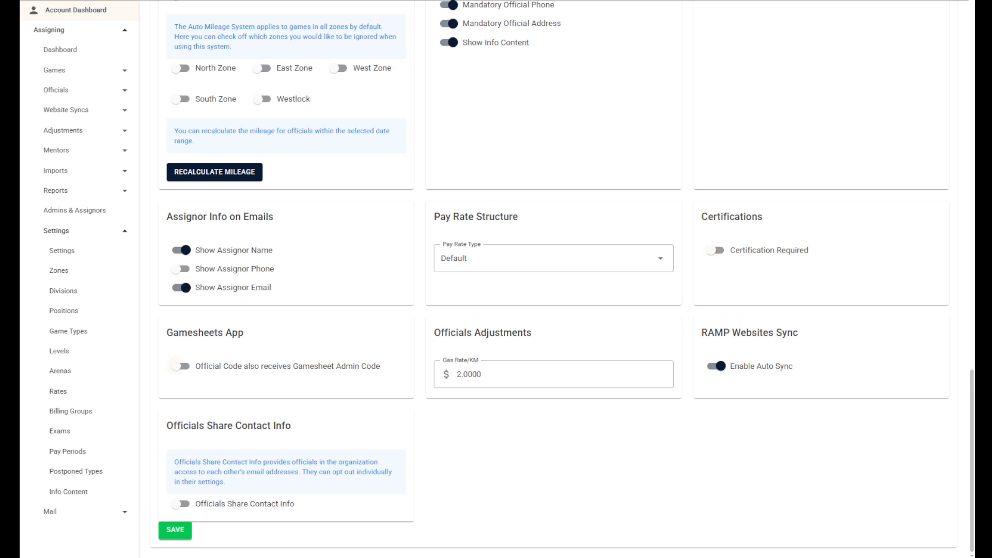
left_click(178, 366)
left_click(178, 504)
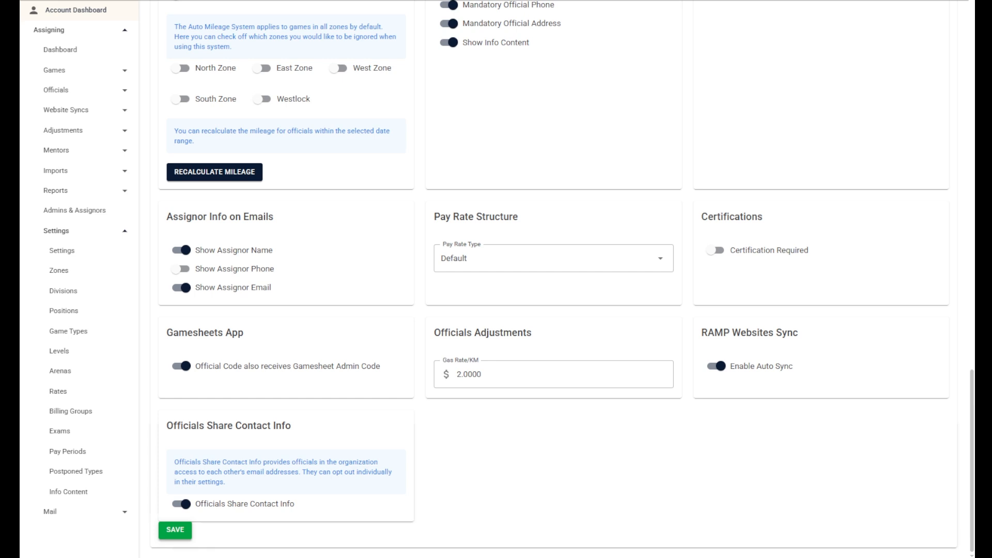
left_click(175, 530)
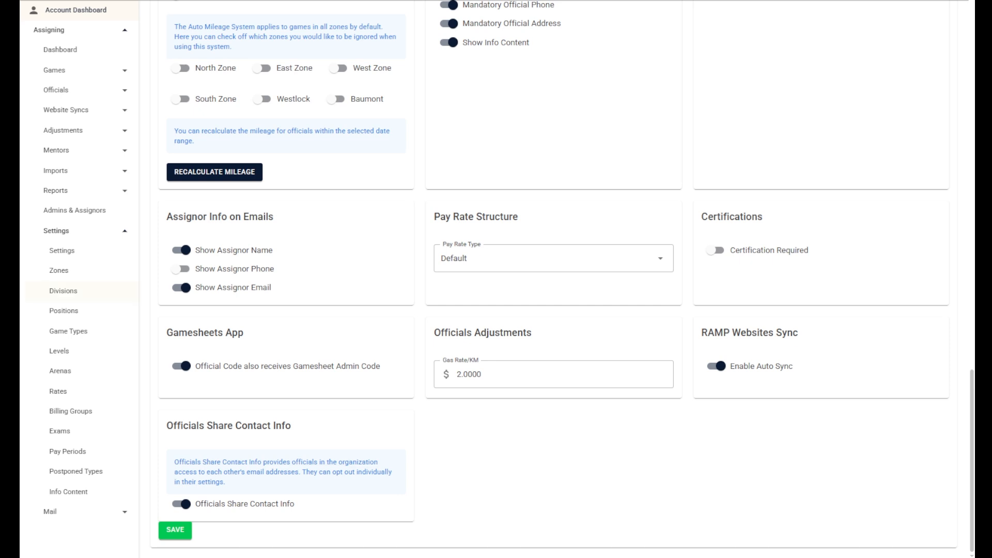
- Add a new zone named St. Albert
left_click(59, 270)
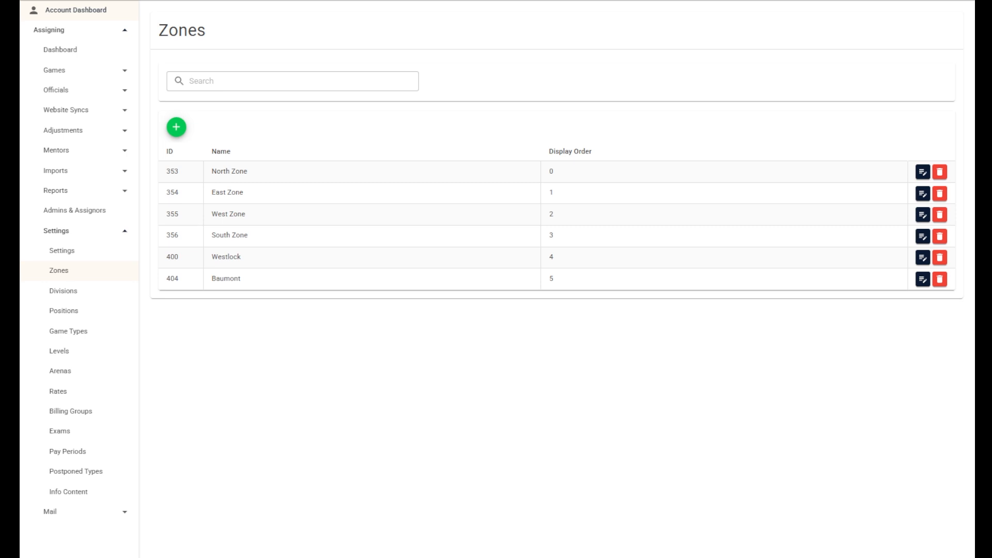
left_click(176, 128)
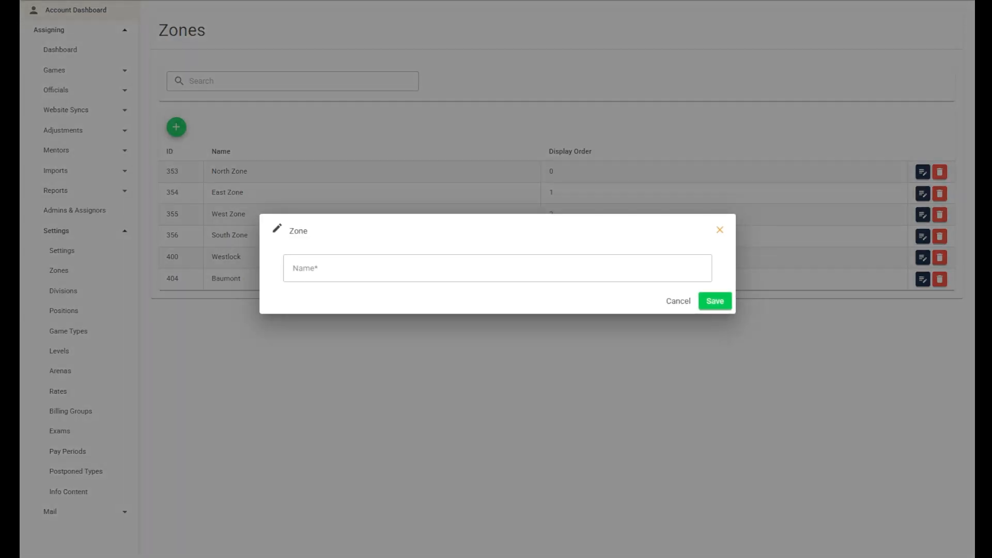
left_click(320, 268)
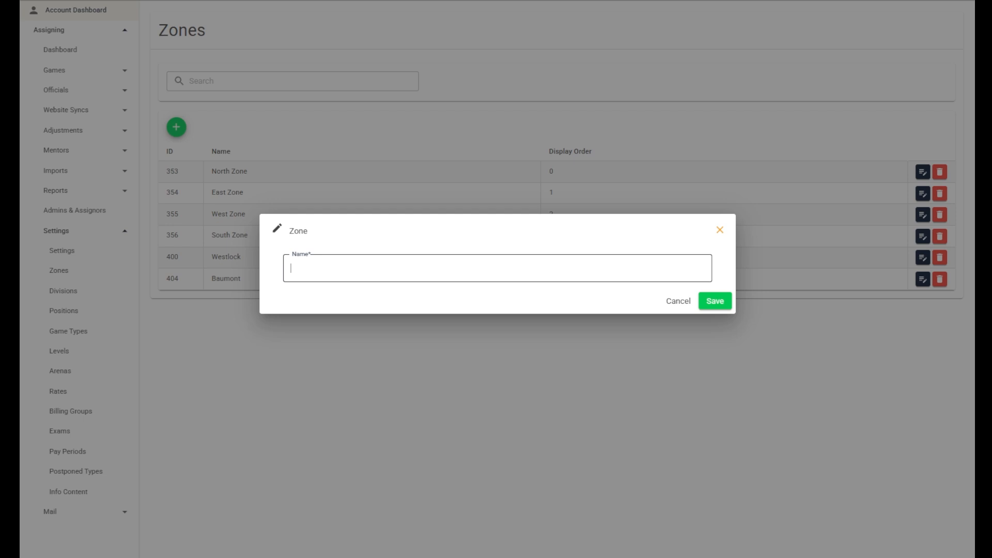
type("St. Albert")
key("Return")
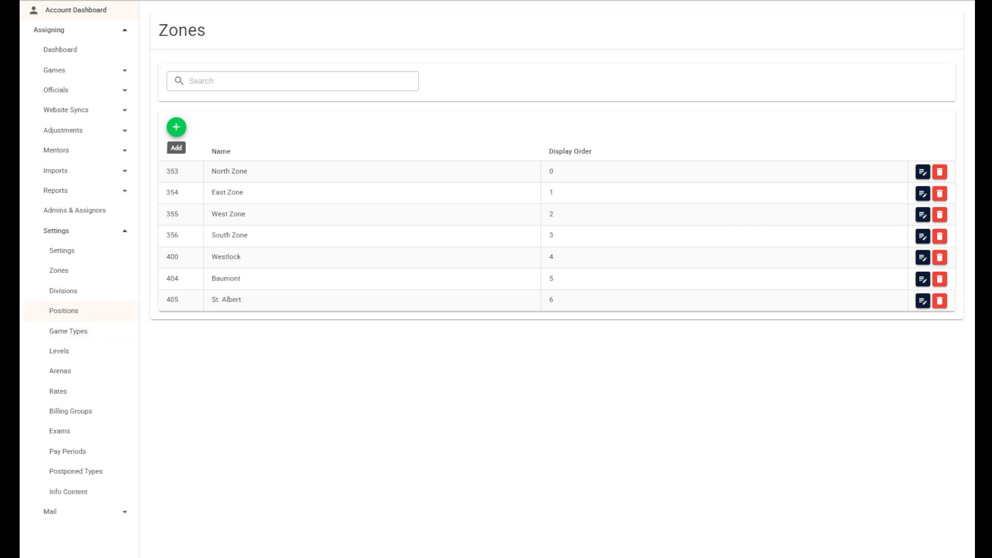
- Add an active position named Supervisor that is hidden from users
left_click(64, 311)
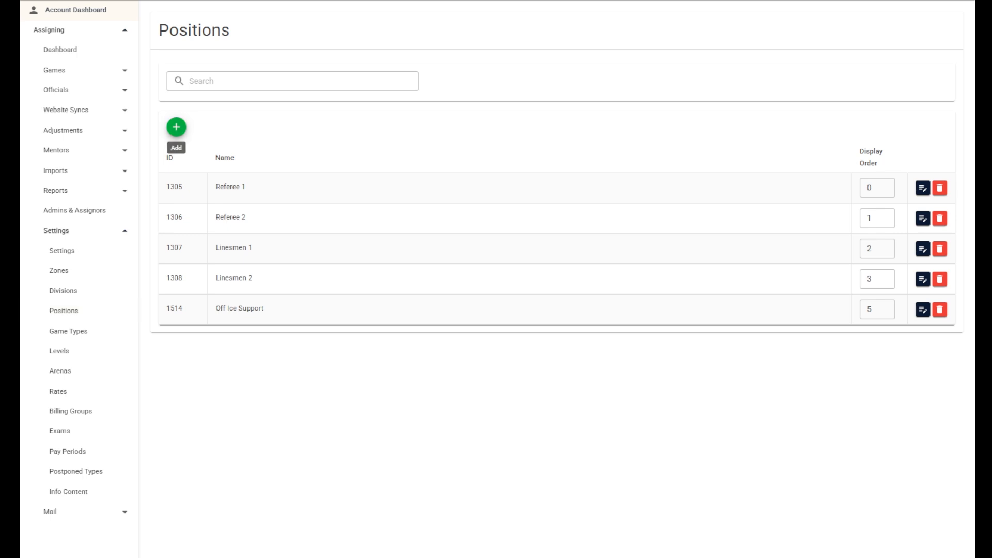
left_click(177, 127)
left_click(322, 249)
type("Supervisor")
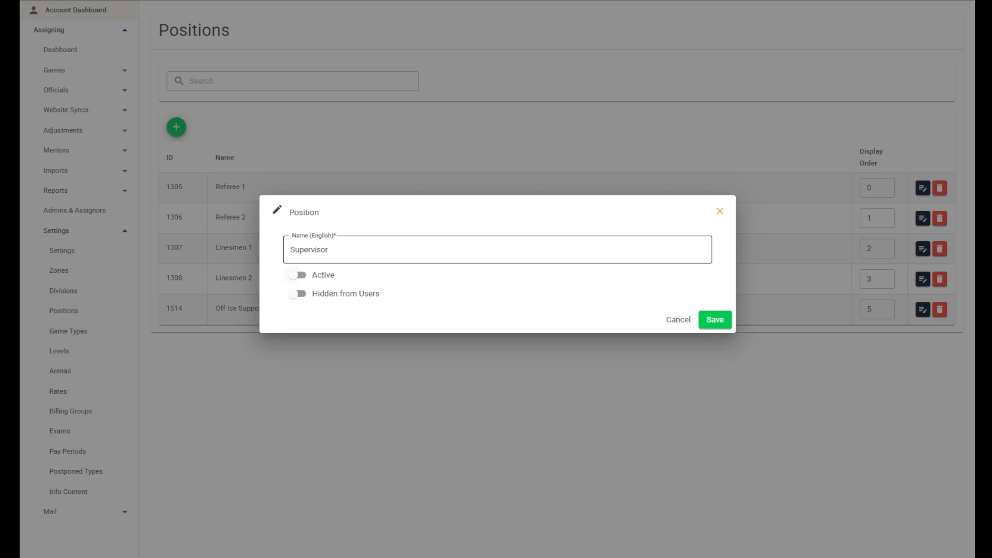
left_click(298, 275)
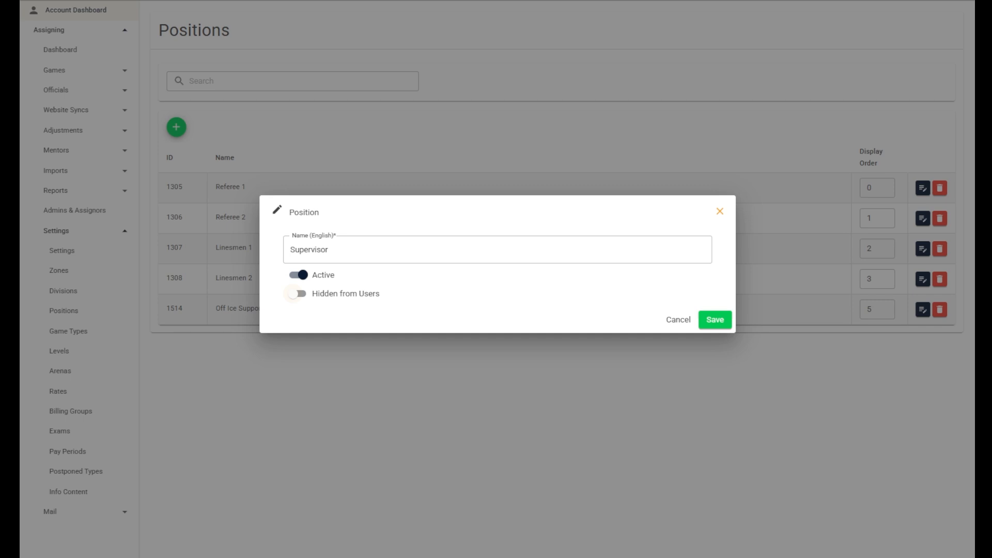
left_click(297, 293)
left_click(715, 319)
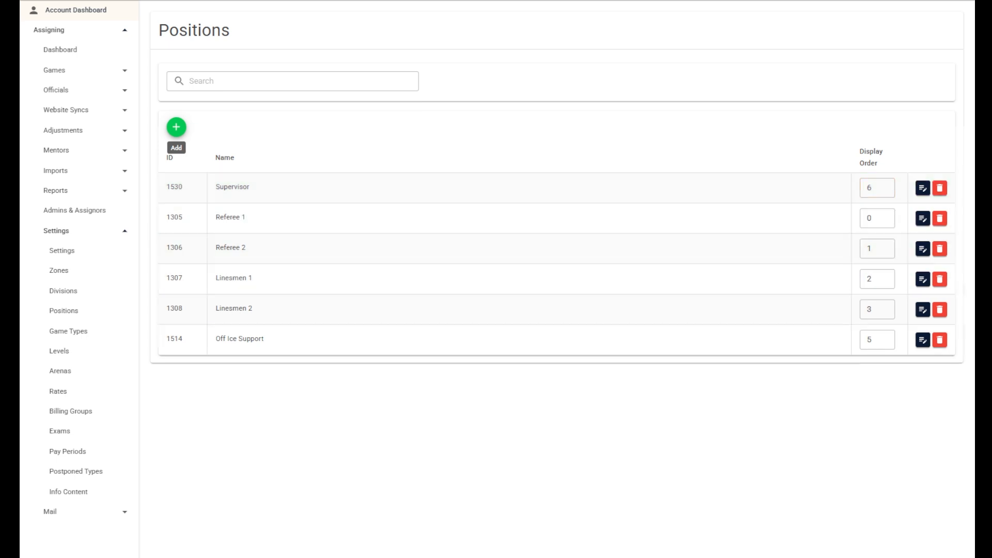
- Examine the edit and delete dialogs of the Referee 2 position, cancelling both
left_click(923, 249)
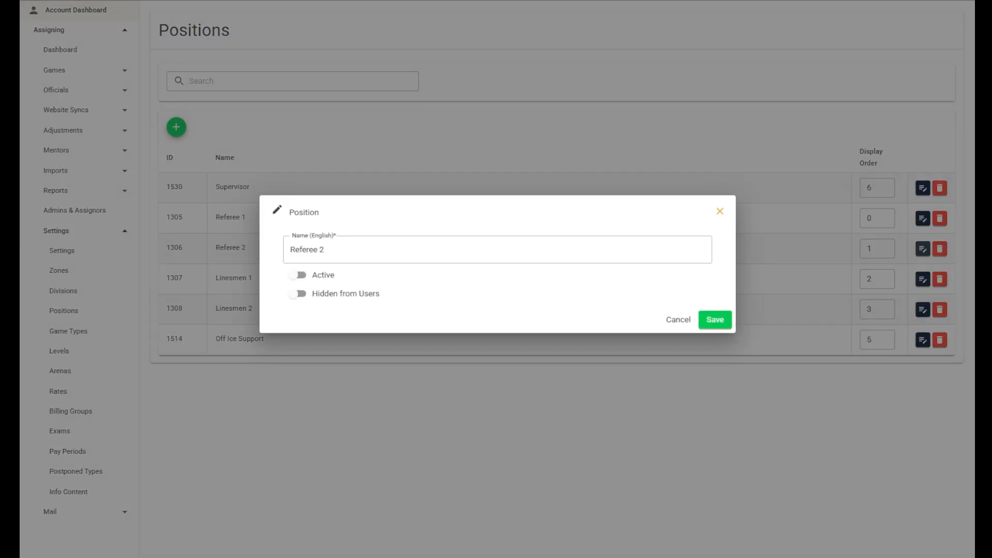
left_click(678, 320)
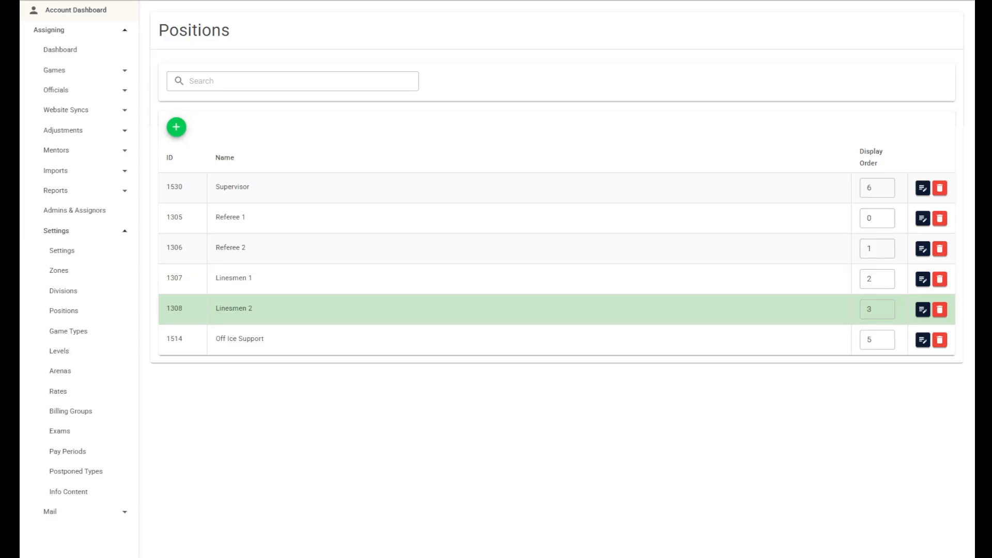
left_click(940, 250)
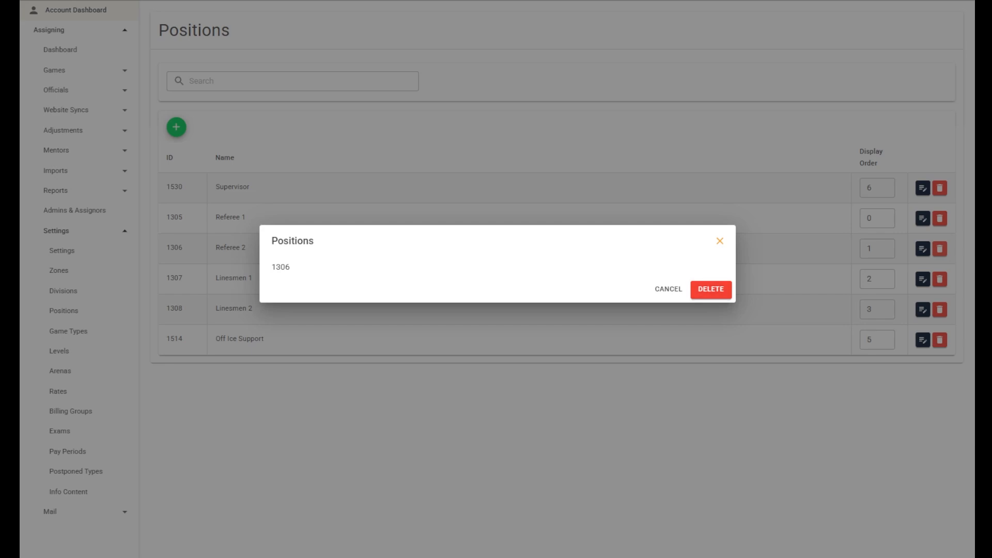
left_click(668, 289)
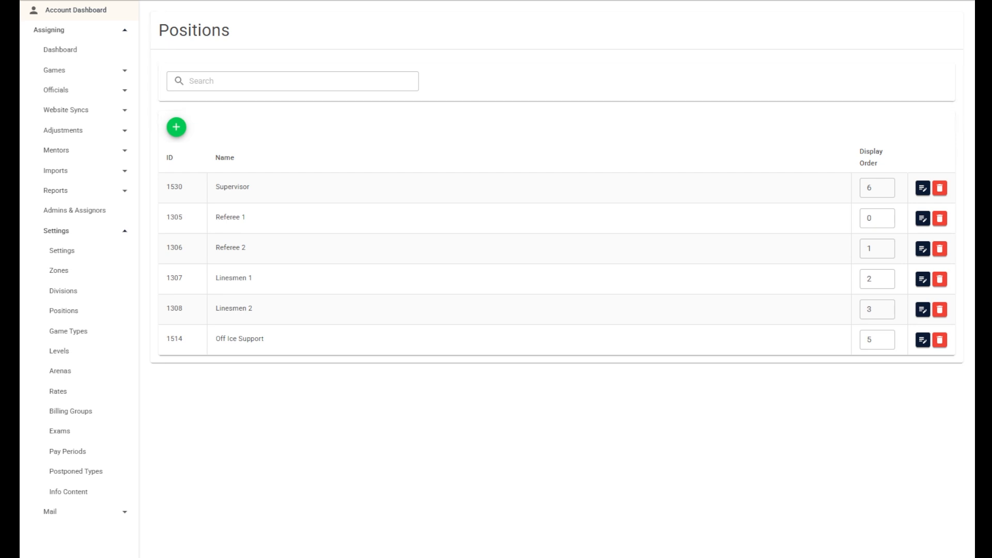
- Add an active division named U14 with a game length of 60 minutes
left_click(63, 290)
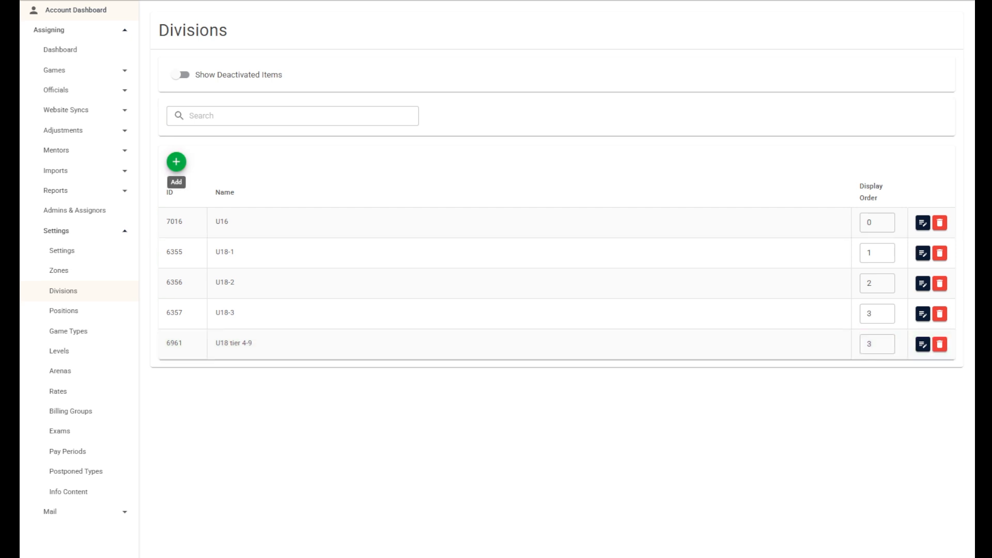
left_click(177, 162)
left_click(321, 243)
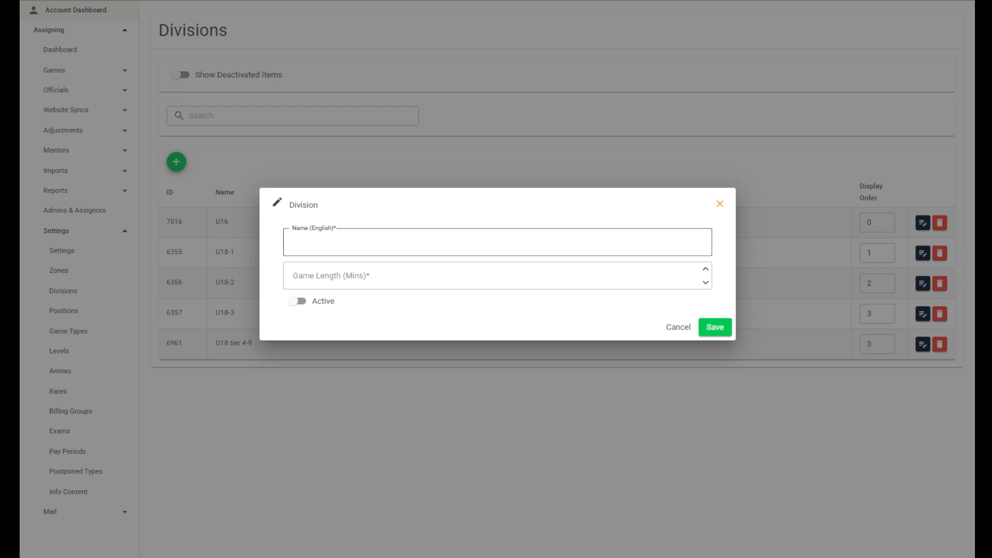
type("U14")
left_click(331, 275)
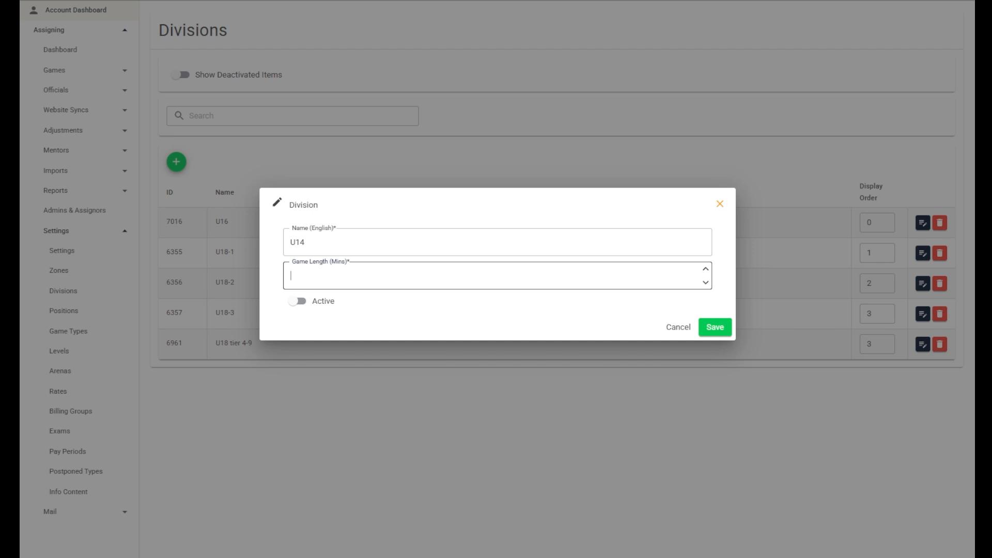
type("60")
left_click(298, 301)
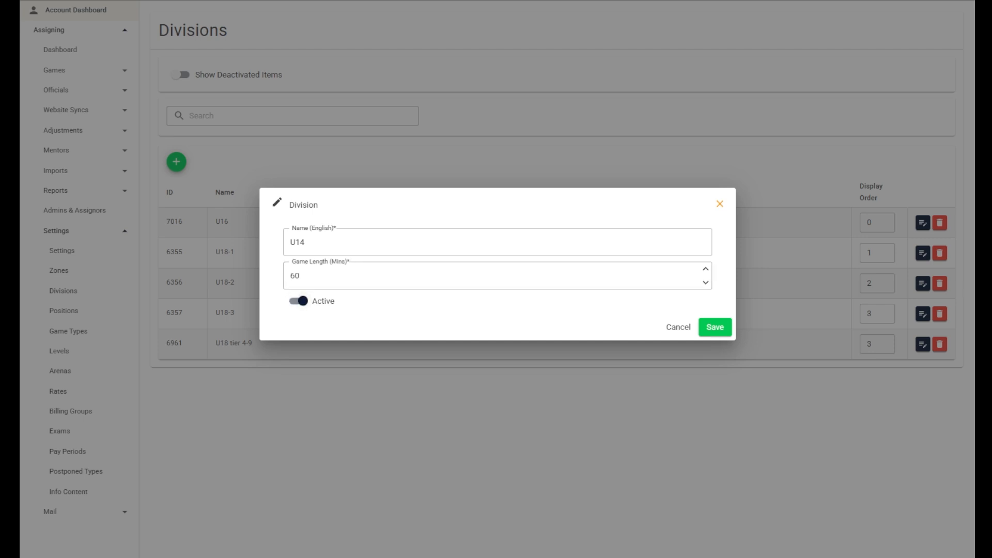
left_click(716, 327)
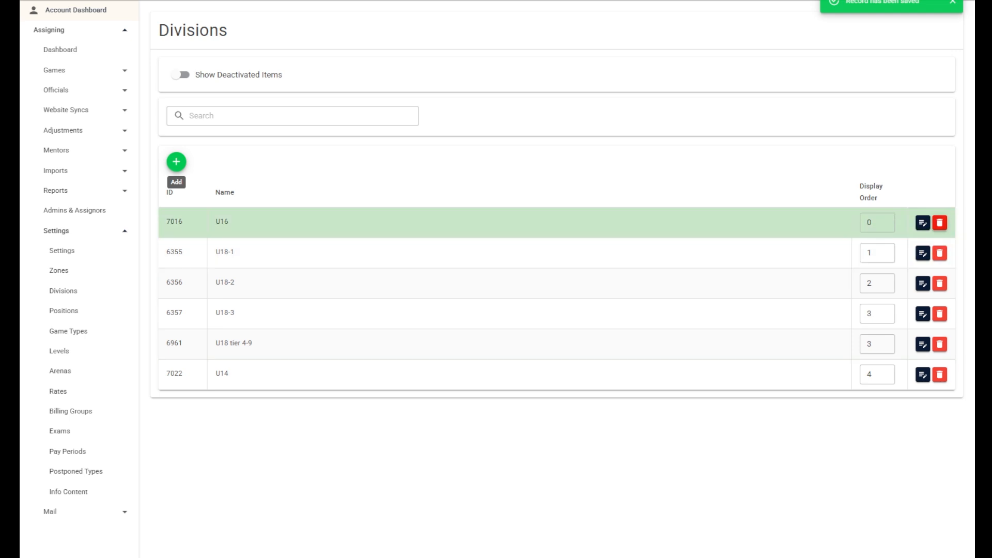
- Gray out the Off Ice Support and Supervisor positions for the U16 division
left_click(922, 223)
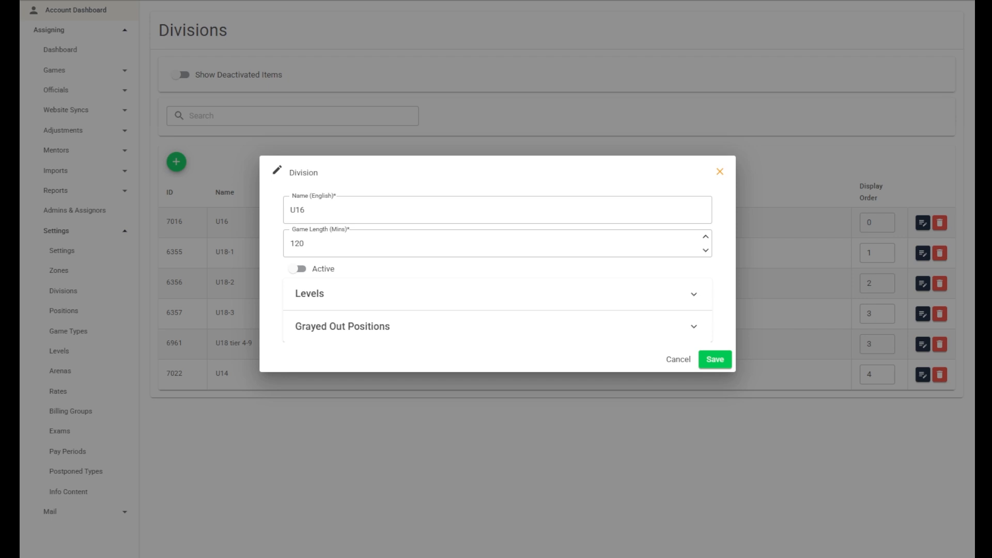
left_click(694, 326)
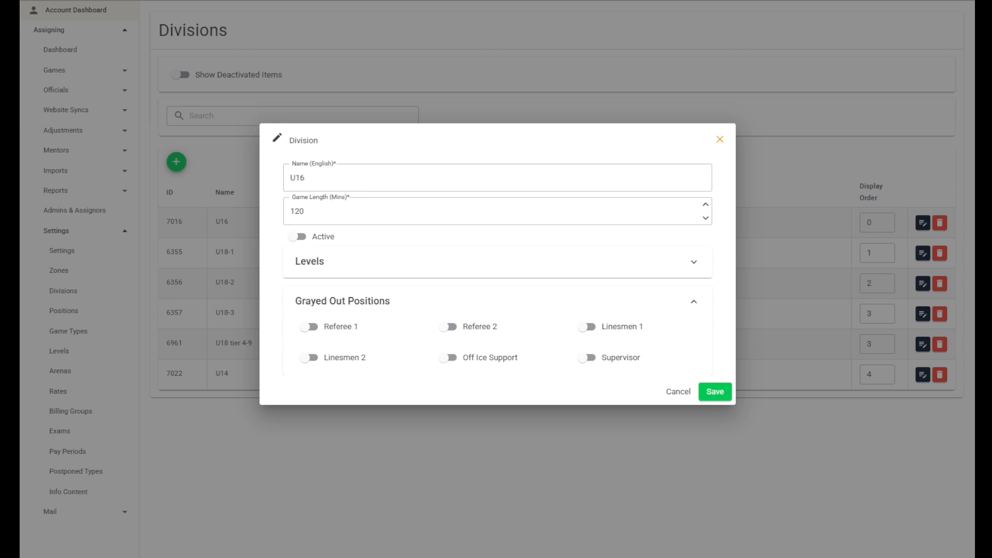
left_click(448, 358)
left_click(587, 357)
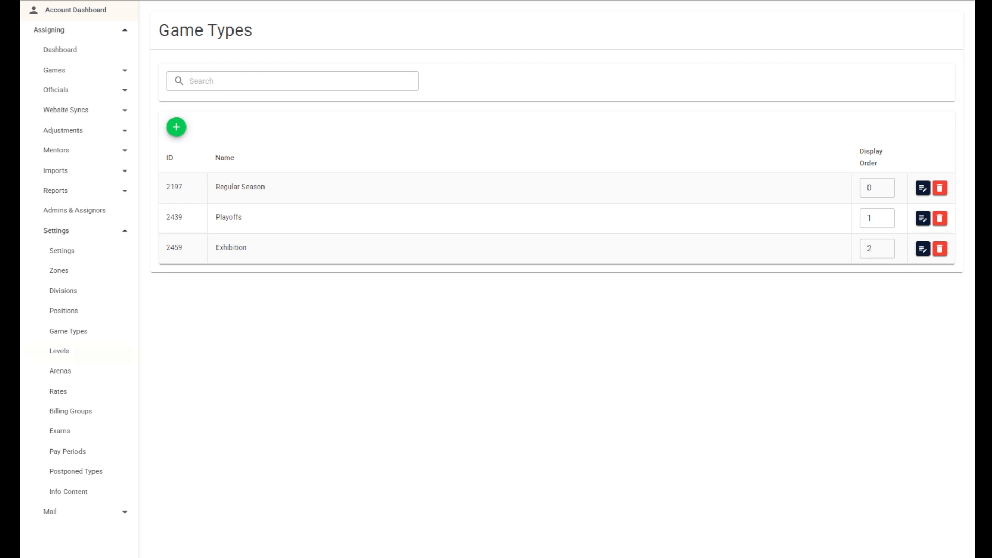
- Add a new official level named Level 3
left_click(59, 351)
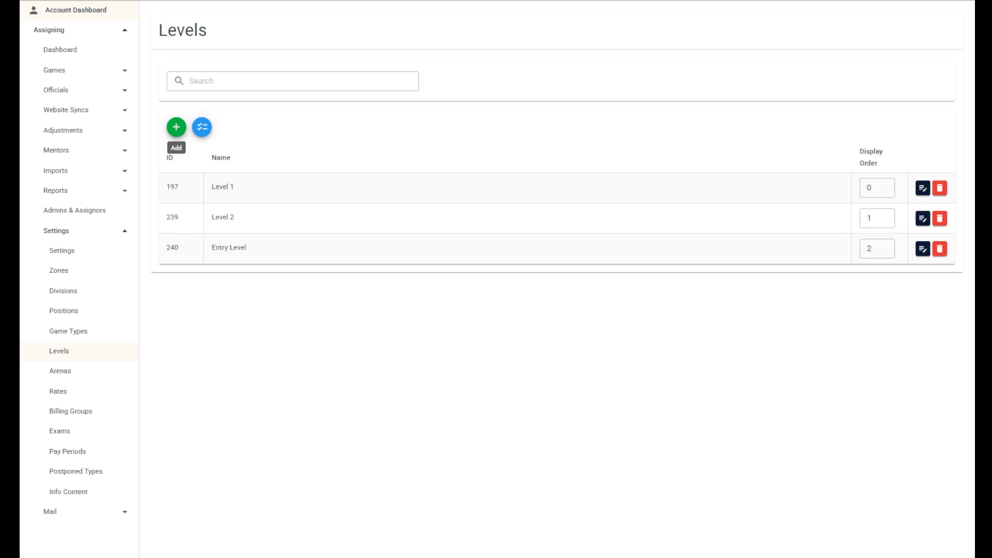
left_click(176, 127)
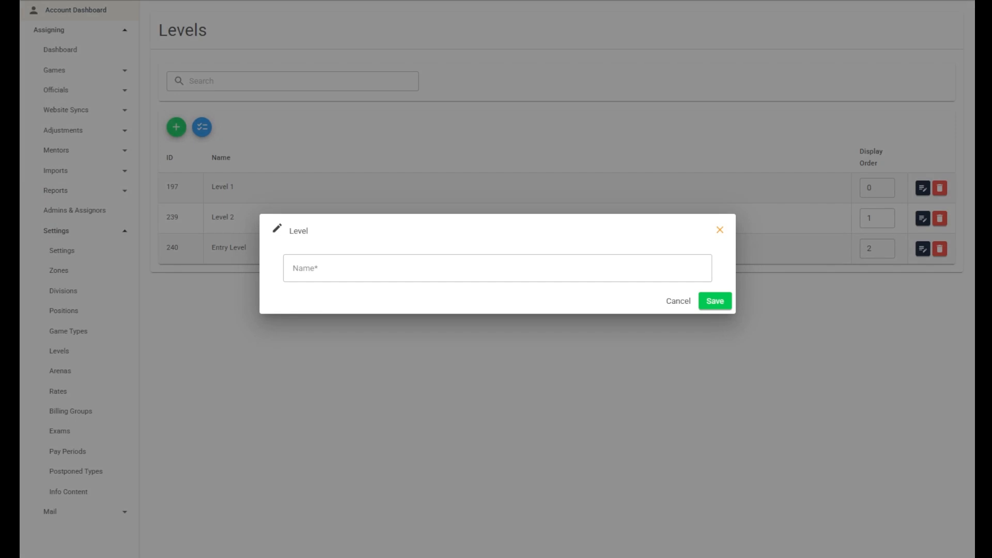
left_click(497, 268)
type("L")
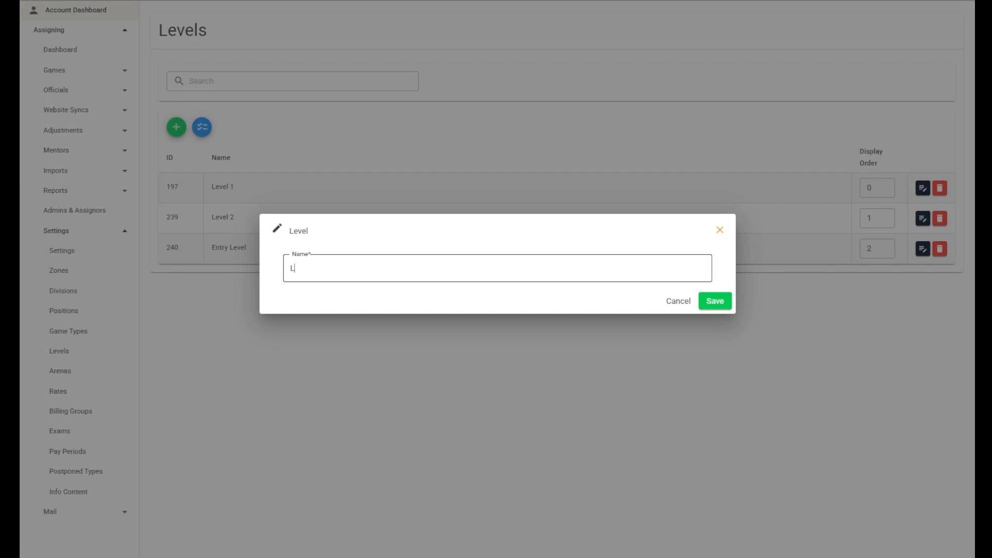
type("evel 3")
key("Return")
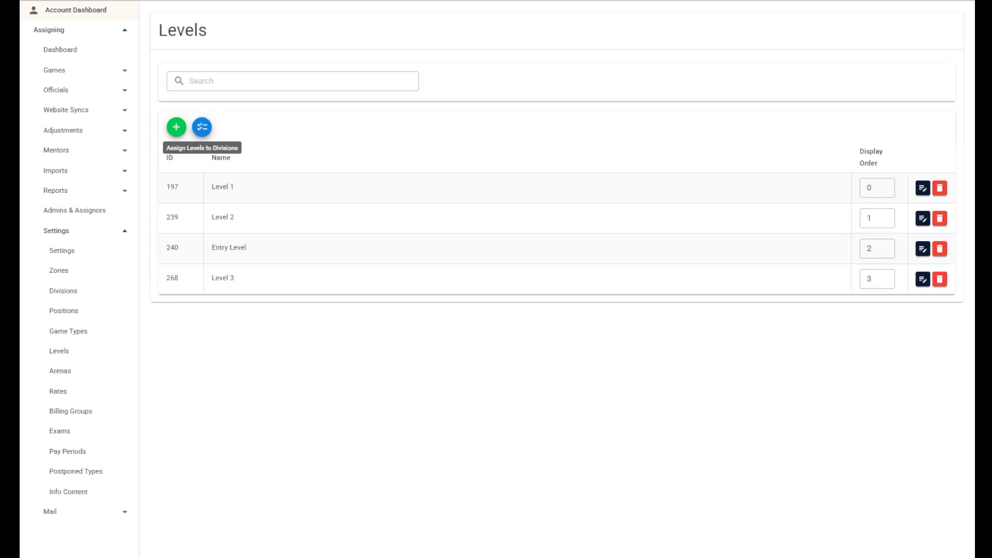
- Assign Level 3 to the Referee 1, Referee 2, Linesmen 1 and Linesmen 2 positions in the U16 division
left_click(202, 127)
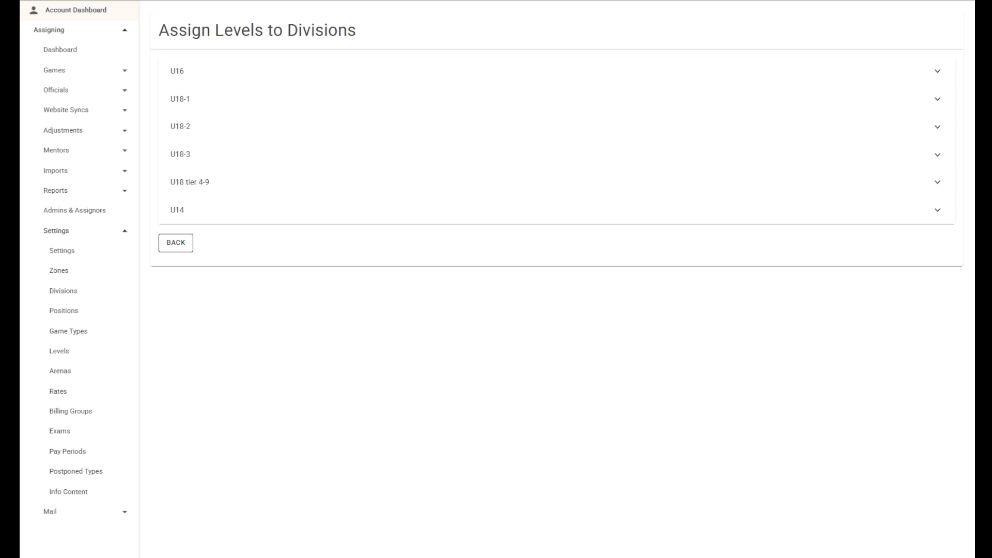
left_click(177, 72)
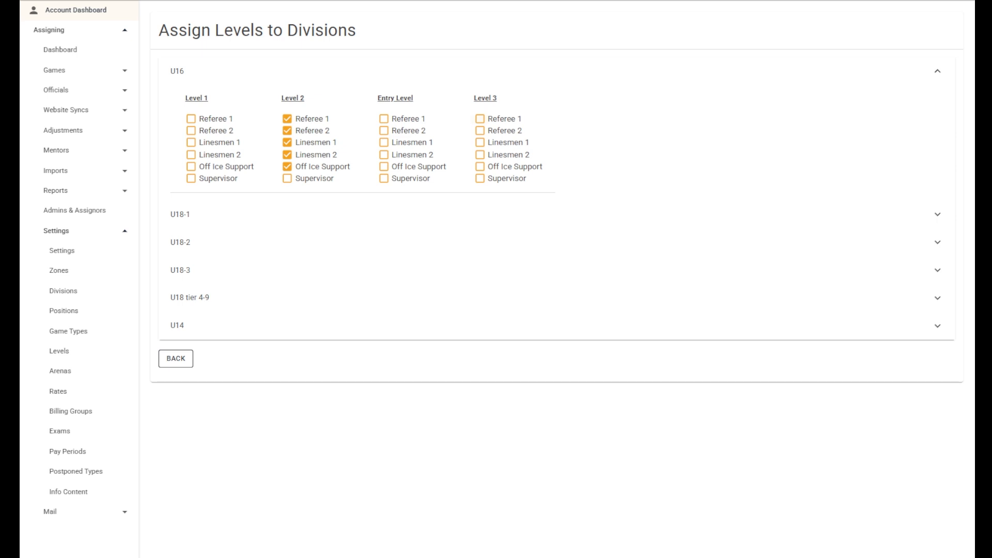
left_click(481, 119)
left_click(480, 131)
left_click(480, 142)
left_click(480, 155)
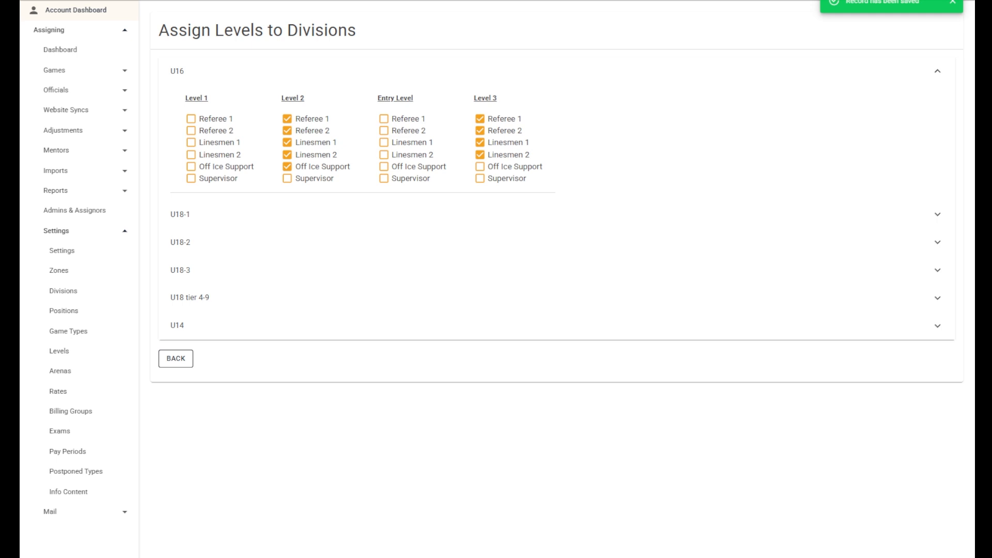
- Assign Level 3 to the Referee 1 and Referee 2 positions in the U18-2 division
left_click(180, 242)
left_click(480, 290)
left_click(481, 302)
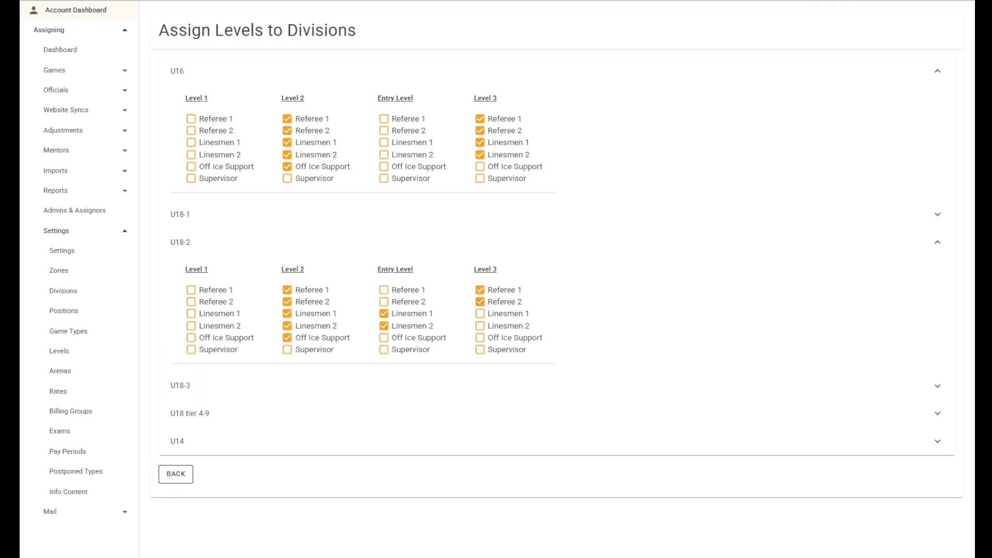
- Assign Level 3 to the Off Ice Support and Supervisor positions in the U18-1 division and return to the levels list
left_click(181, 215)
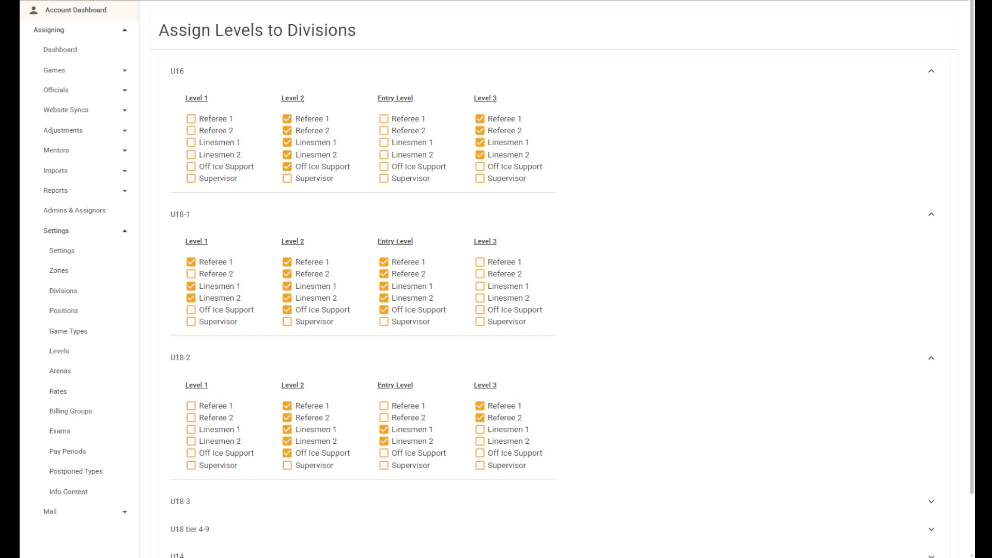
left_click(480, 310)
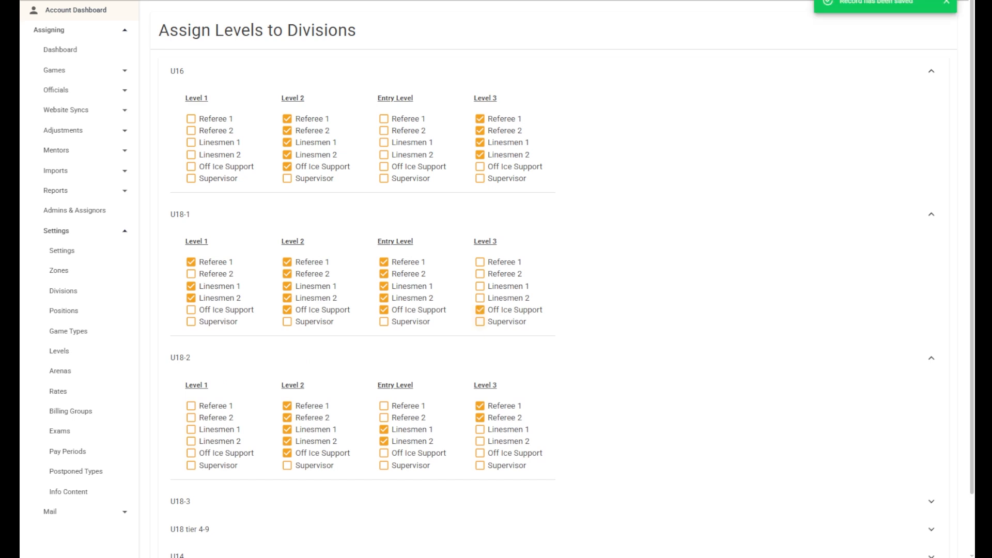
left_click(480, 322)
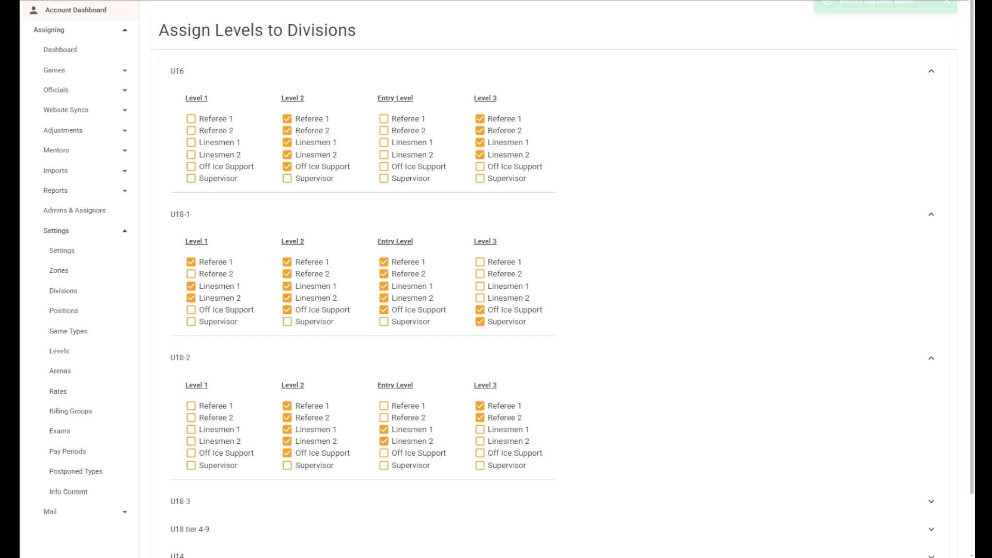
scroll(563, 284, "down", 2)
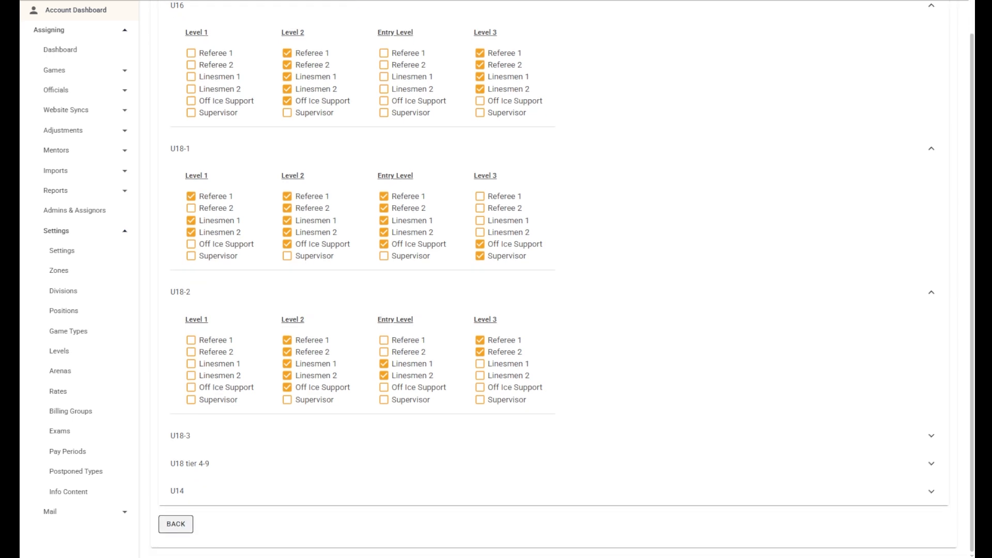
left_click(175, 524)
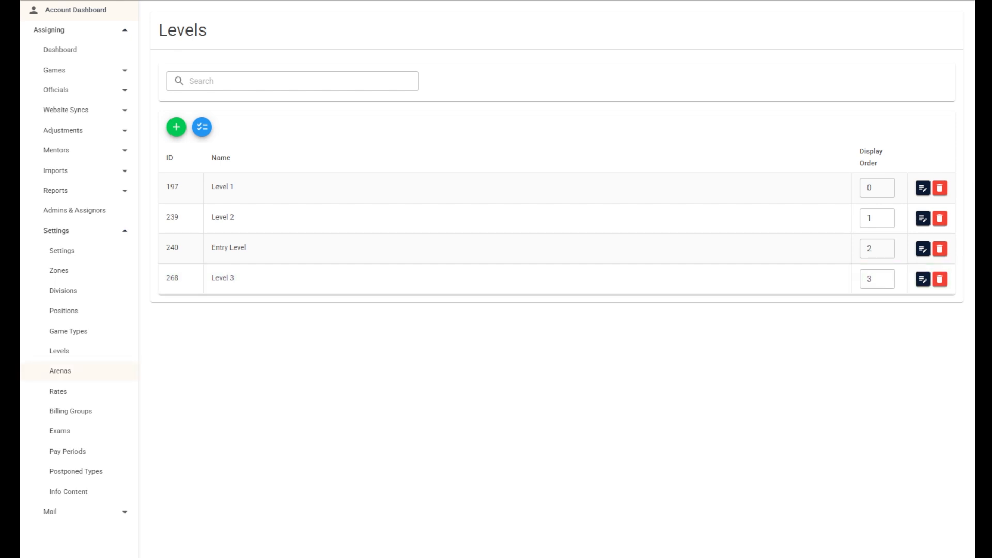
- Open the arenas settings and look over the filters and the list of selectable arenas
left_click(60, 371)
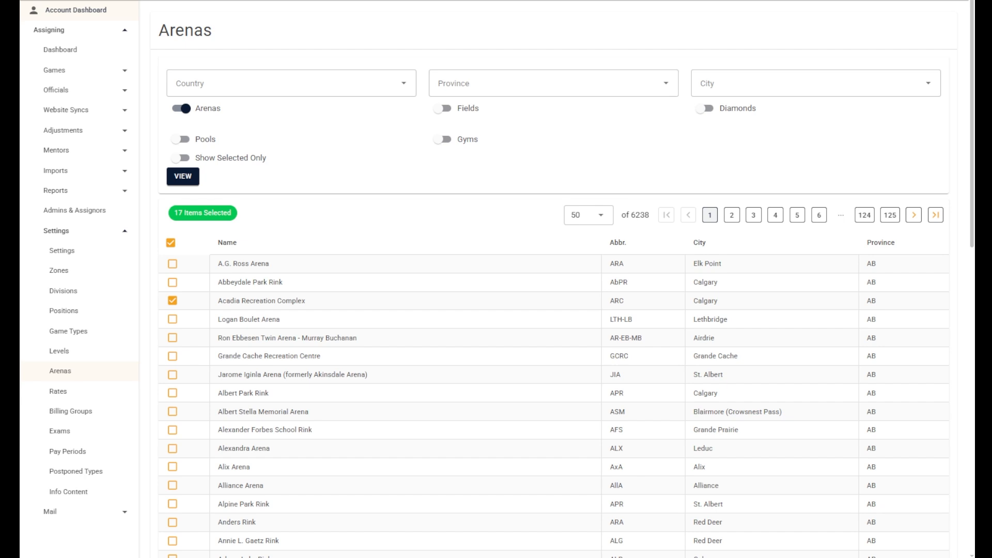
scroll(553, 238, "down", 1)
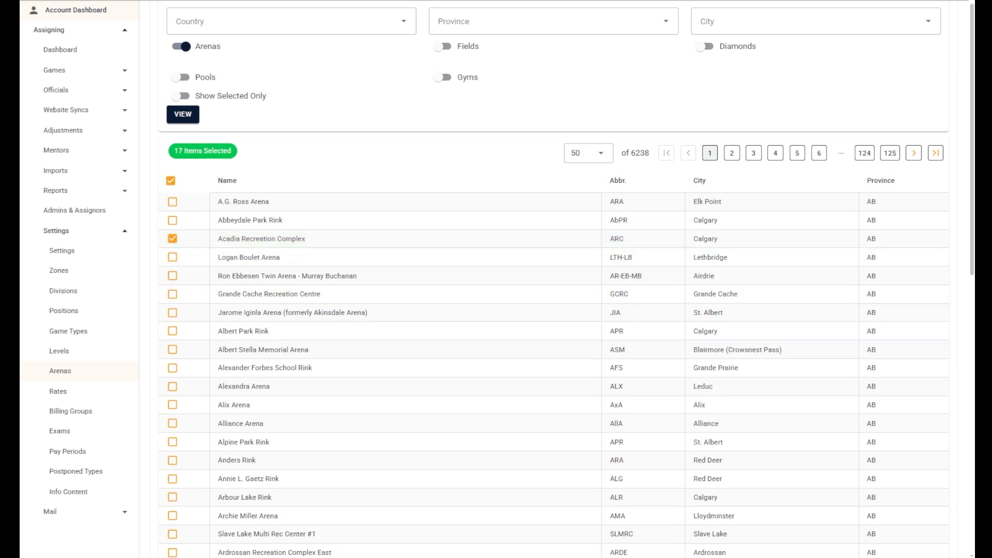
scroll(553, 279, "up", 1)
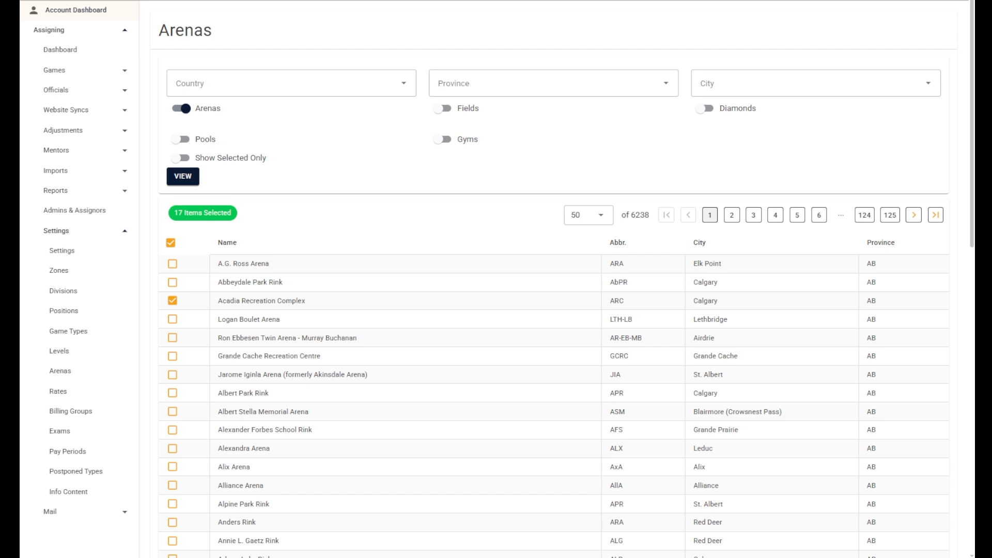
- Set the Referee 1 rate to 100 for North Zone Regular Season games in the U18-1 division
left_click(57, 392)
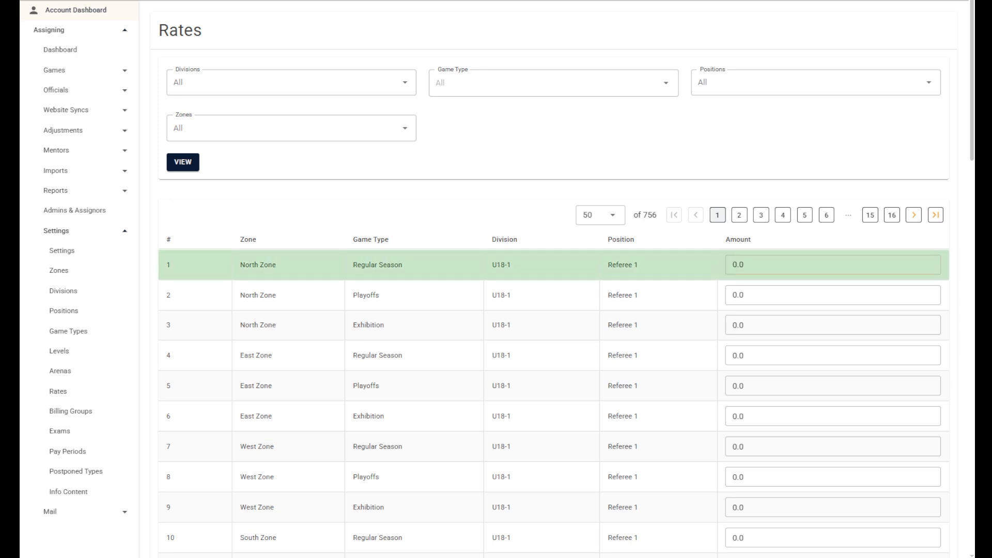
scroll(553, 279, "down", 15)
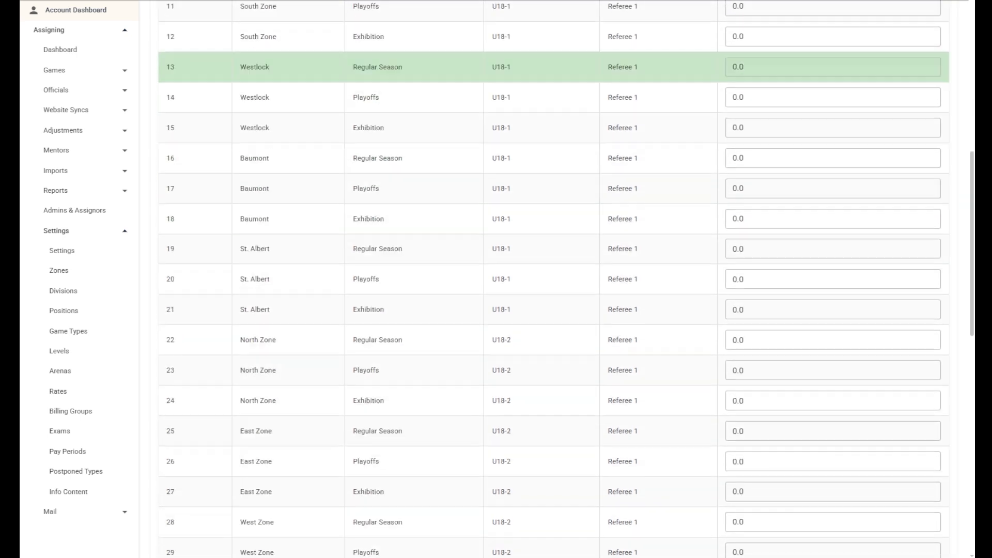
scroll(553, 257, "down", 9)
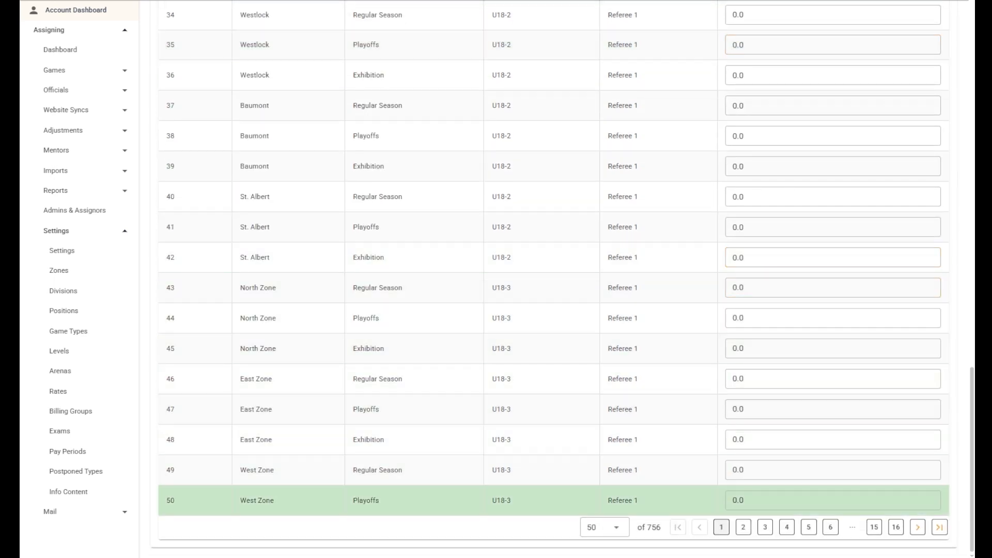
scroll(553, 537, "up", 2)
scroll(553, 548, "up", 10)
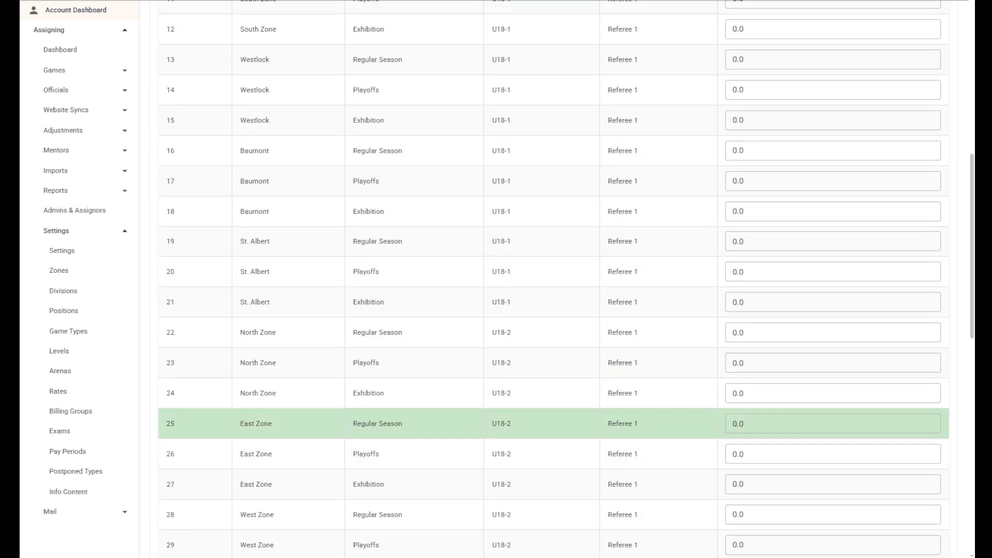
scroll(553, 403, "up", 10)
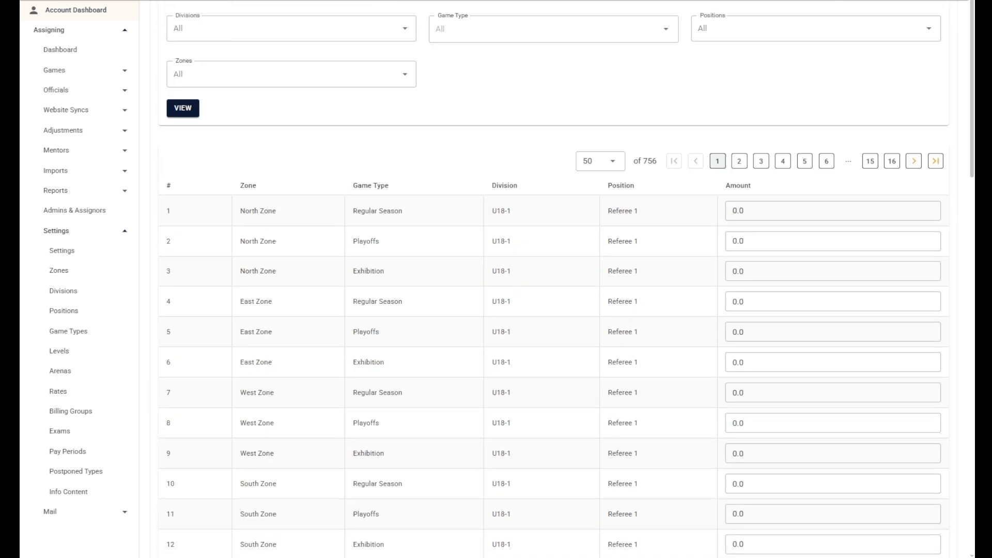
scroll(553, 375, "up", 1)
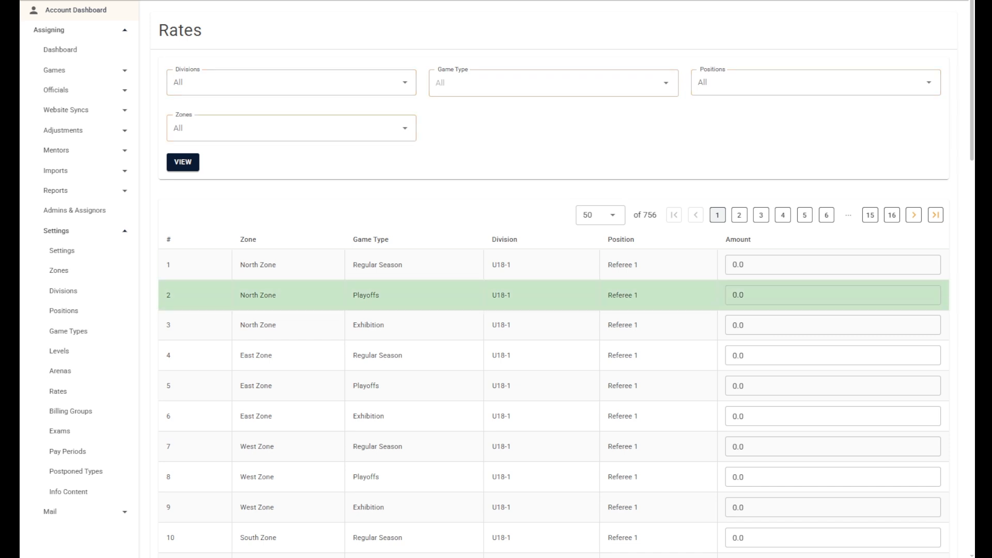
left_click(734, 265)
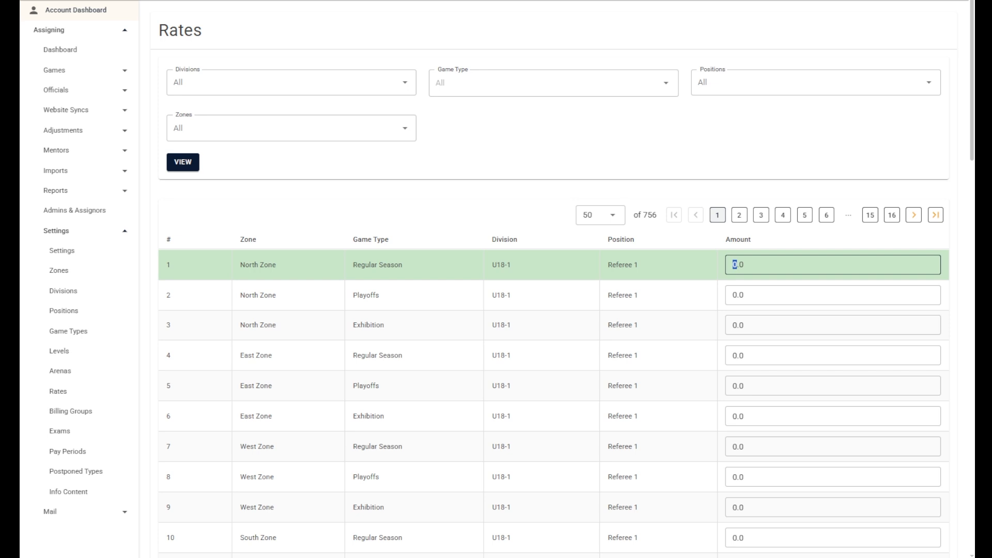
type("100")
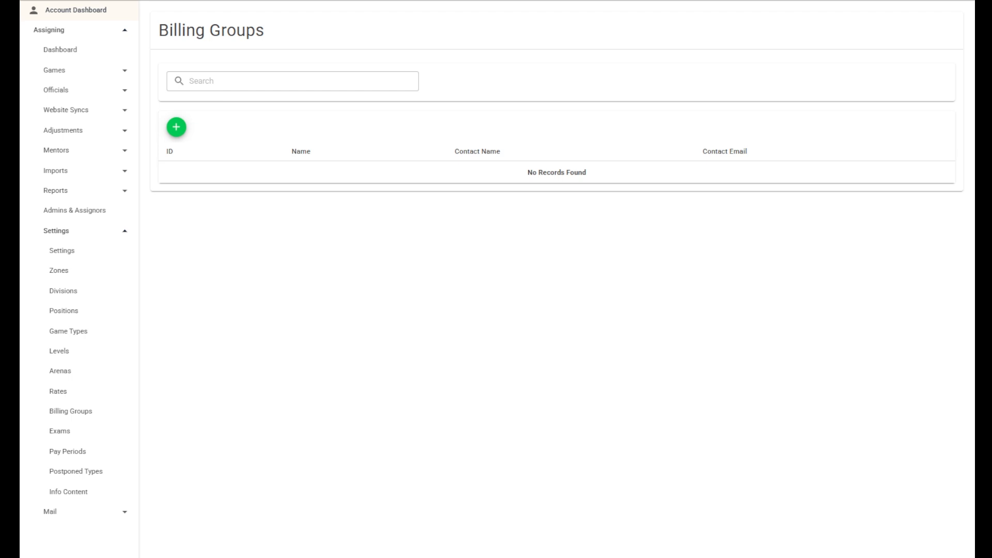
- Add a billing group named RAMP with RAMP as the contact name, fill in the contact email, and save it
left_click(176, 127)
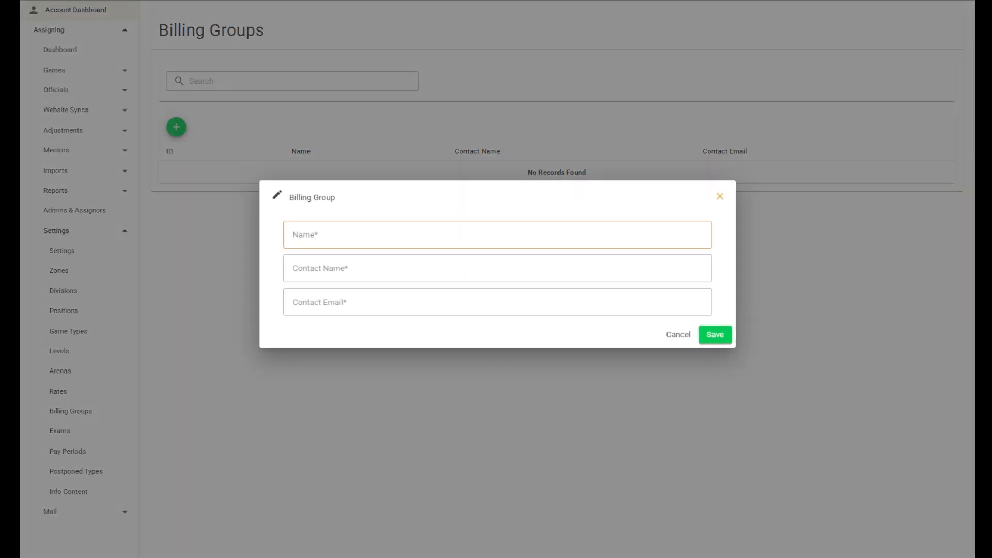
left_click(339, 237)
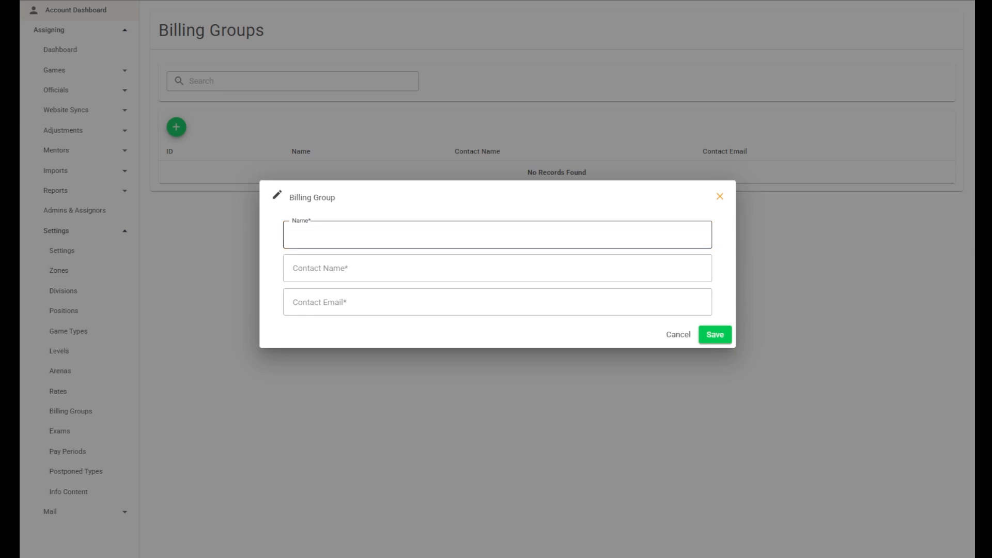
key("Tab")
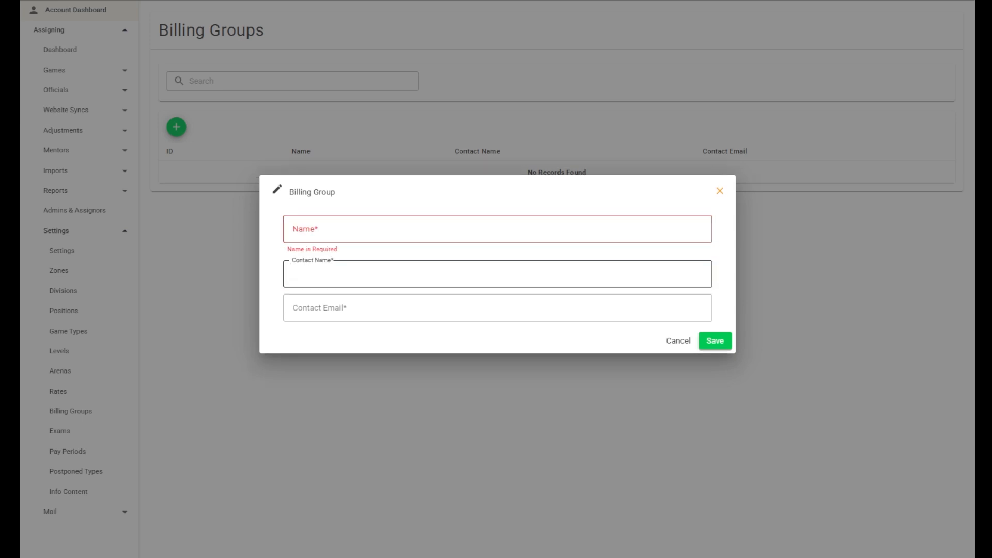
key("Tab")
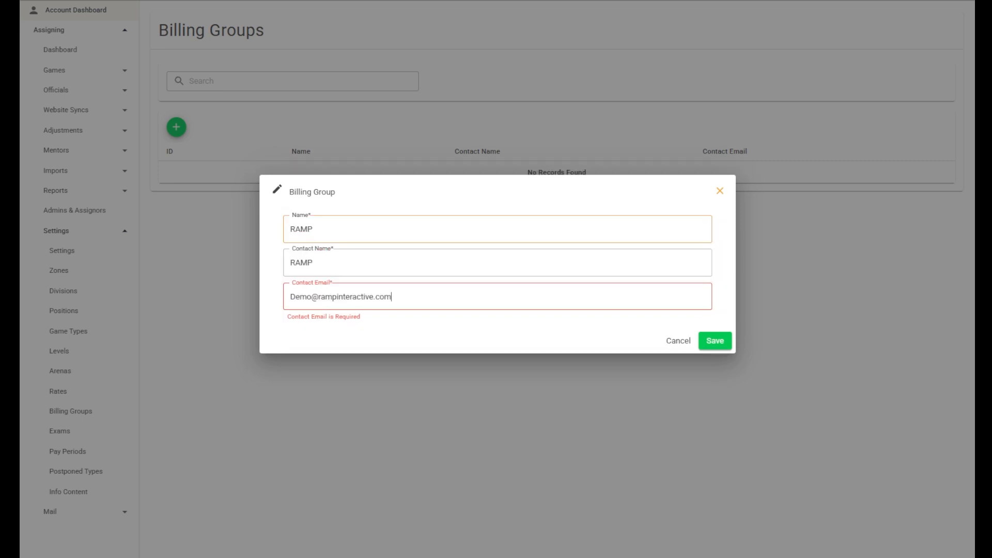
left_click(715, 341)
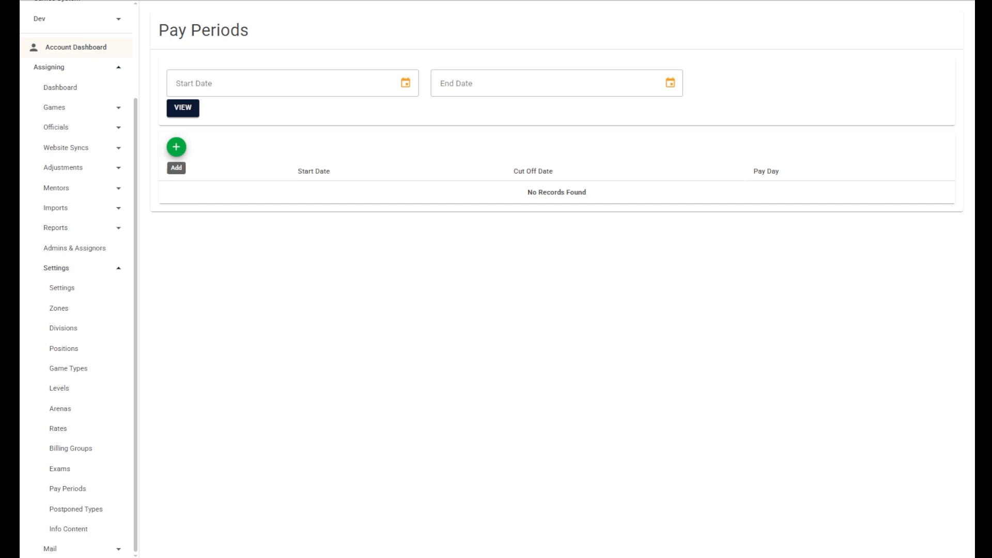
- Start a new pay period with the Custom type and display its date entry rows
left_click(177, 147)
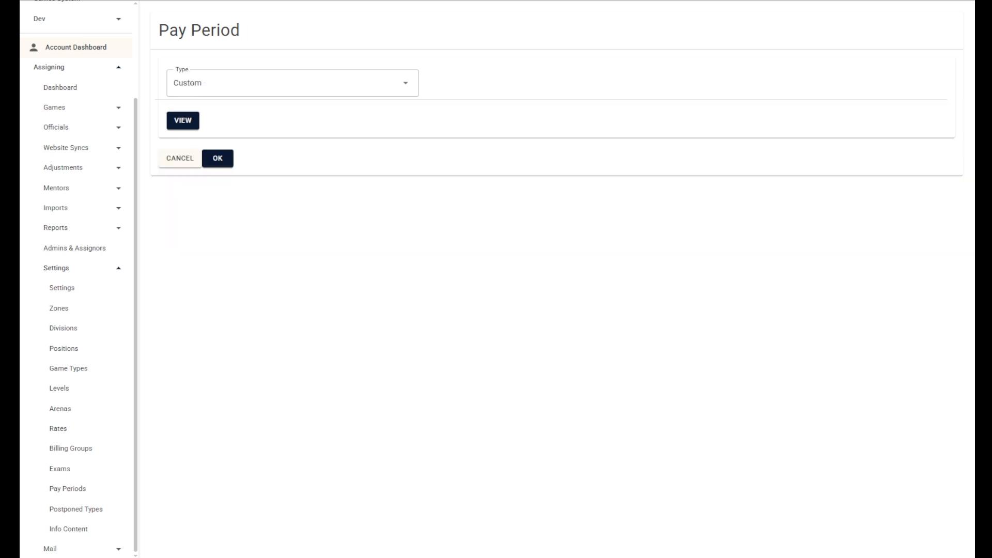
left_click(292, 83)
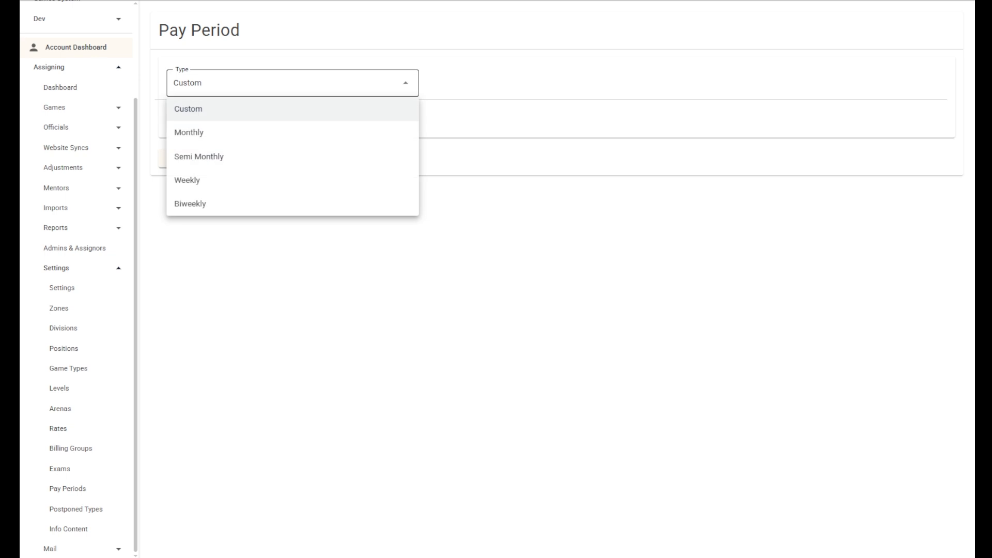
left_click(188, 109)
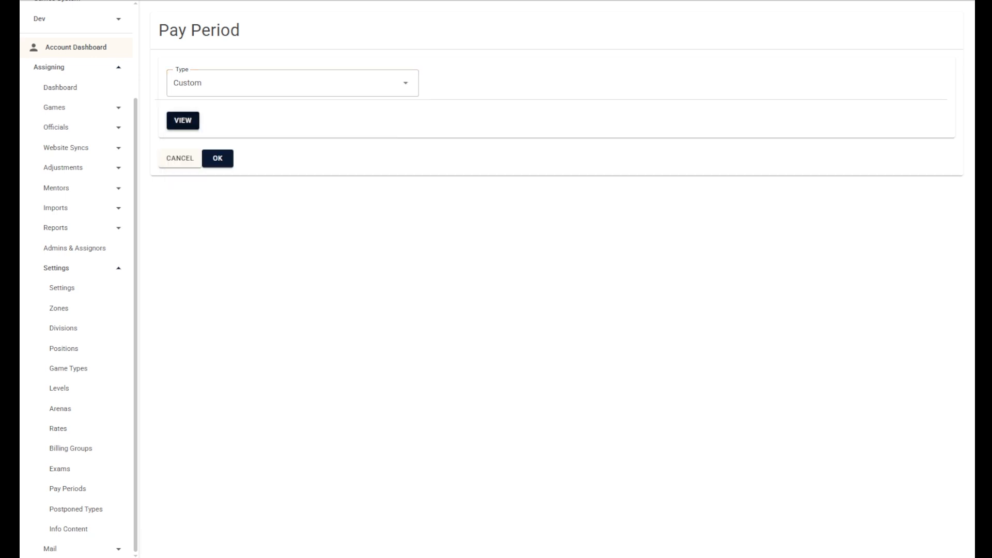
left_click(187, 121)
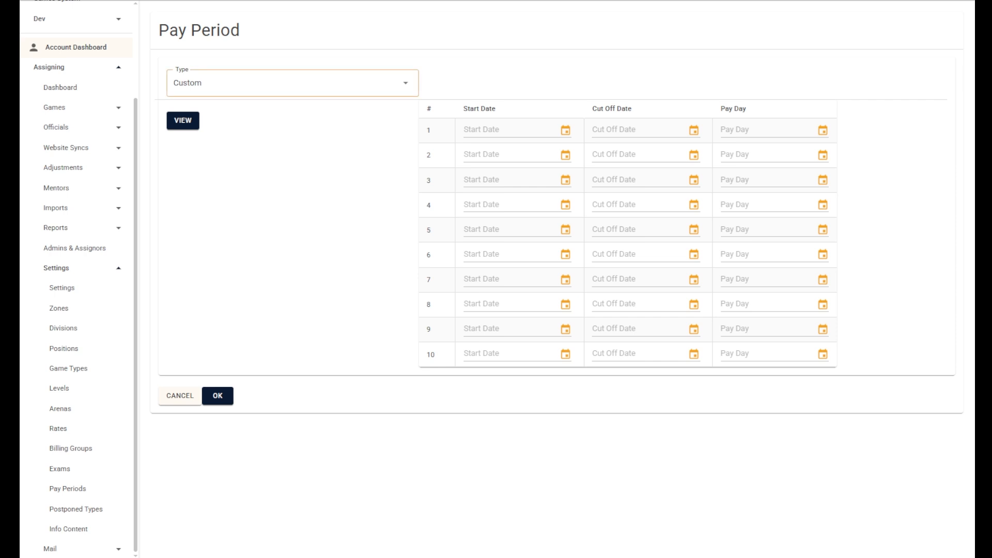
- Switch the pay period type to Monthly, Semi Monthly and Weekly in turn to examine the options of each
left_click(292, 83)
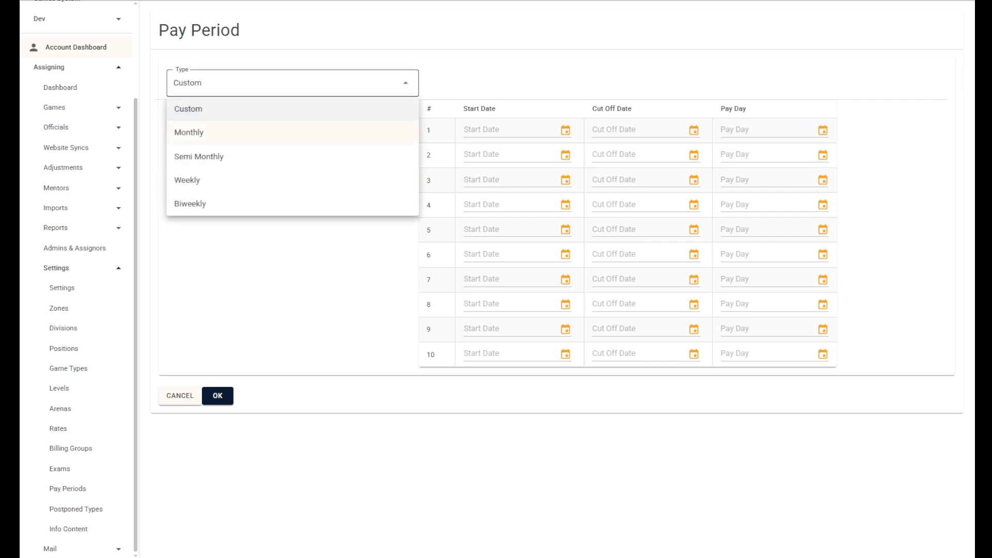
left_click(196, 132)
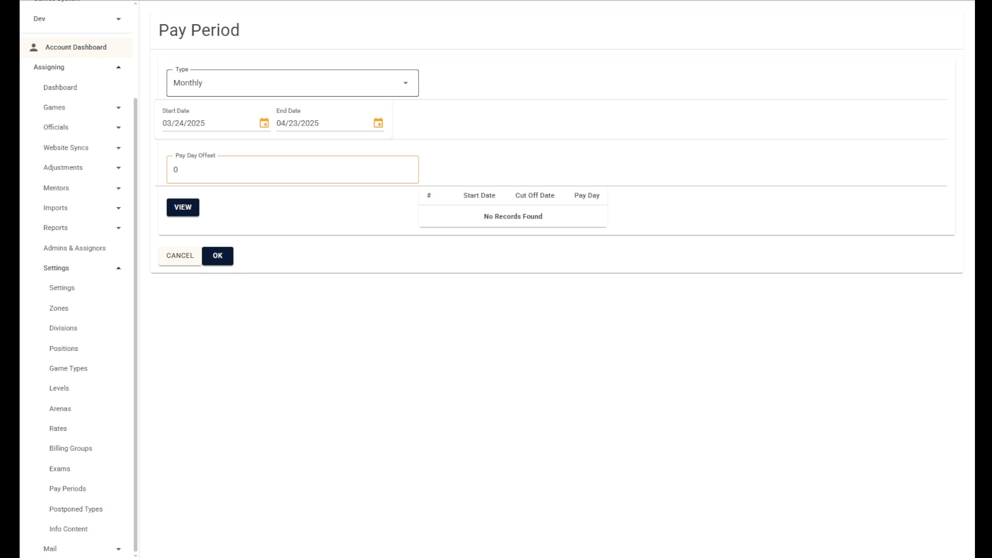
left_click(293, 83)
left_click(197, 155)
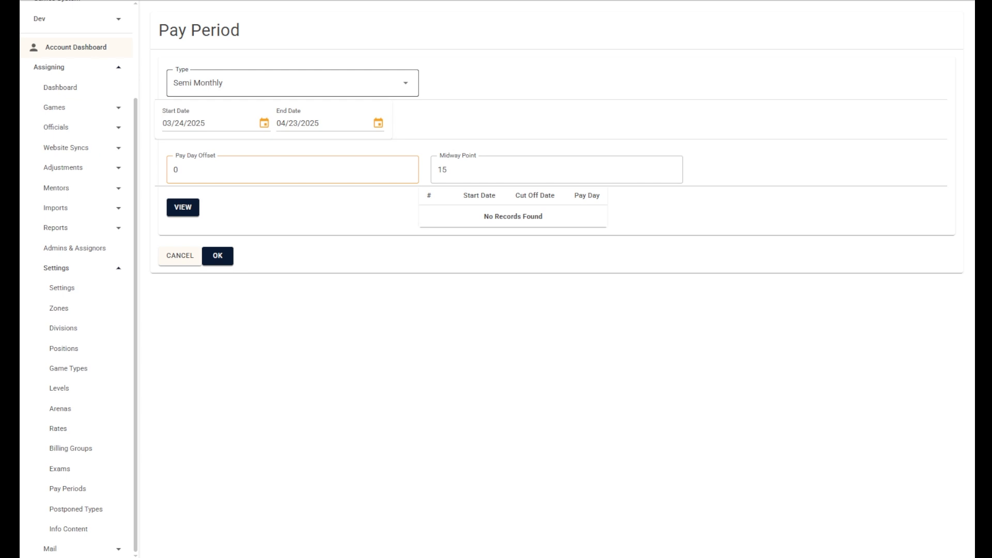
left_click(293, 83)
left_click(197, 180)
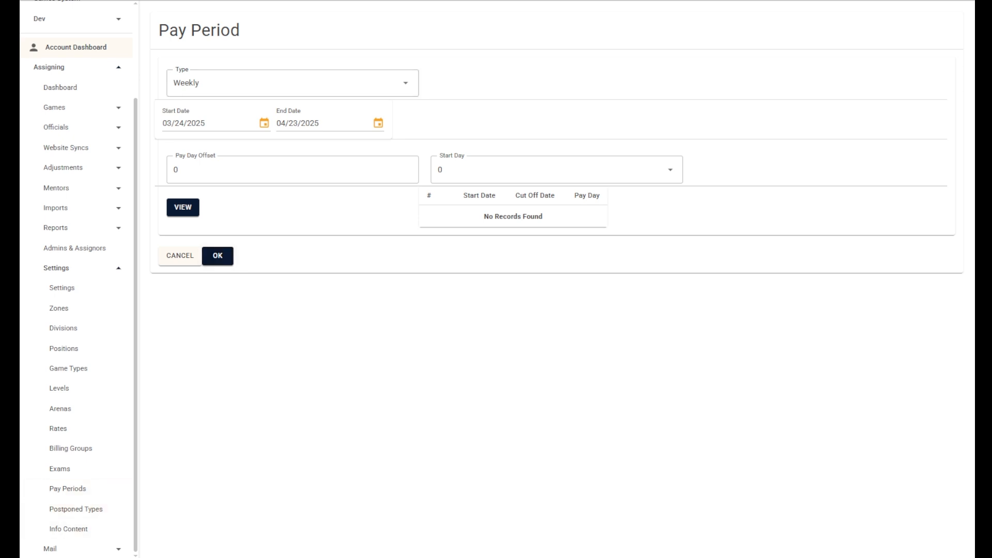
- Add a postponed type named Weather
left_click(76, 509)
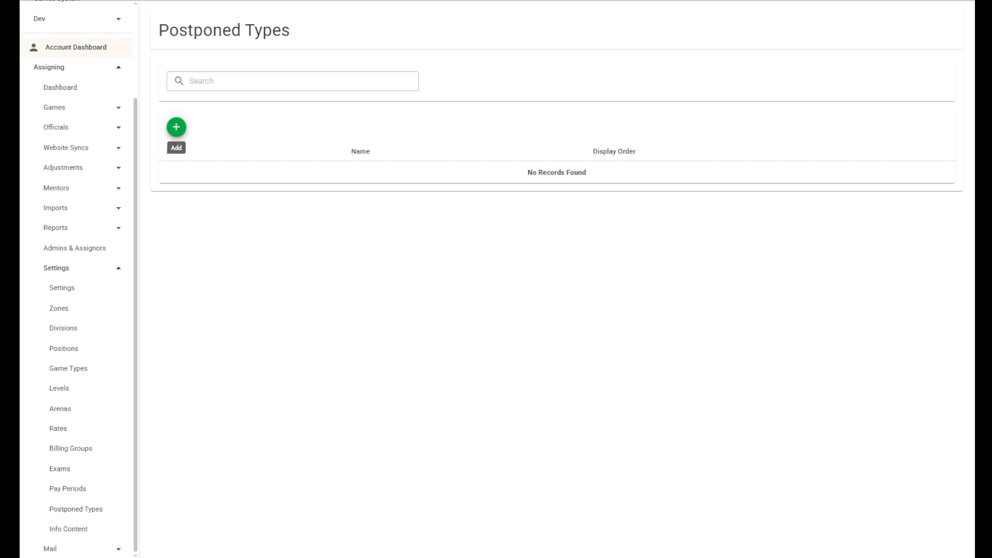
left_click(177, 127)
left_click(343, 269)
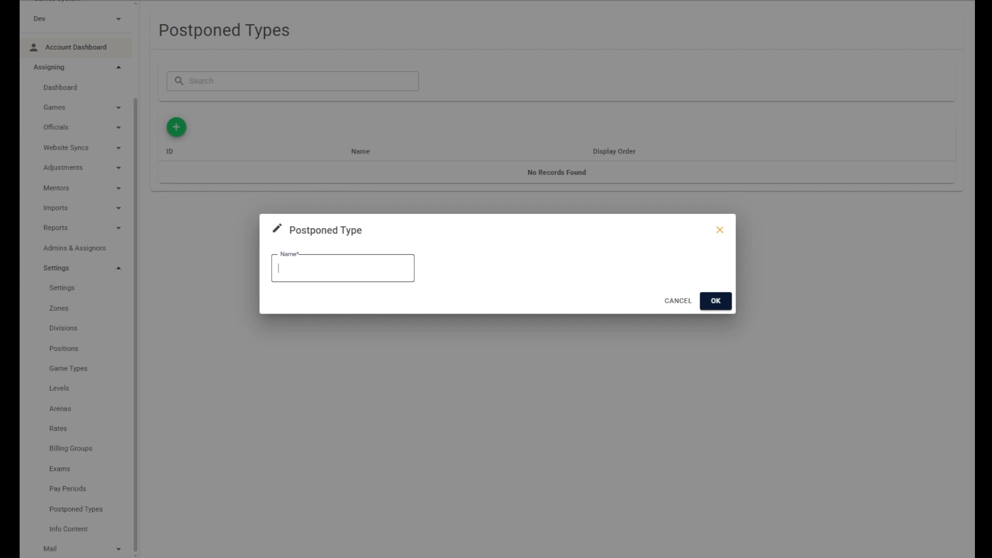
type("Weather")
left_click(716, 301)
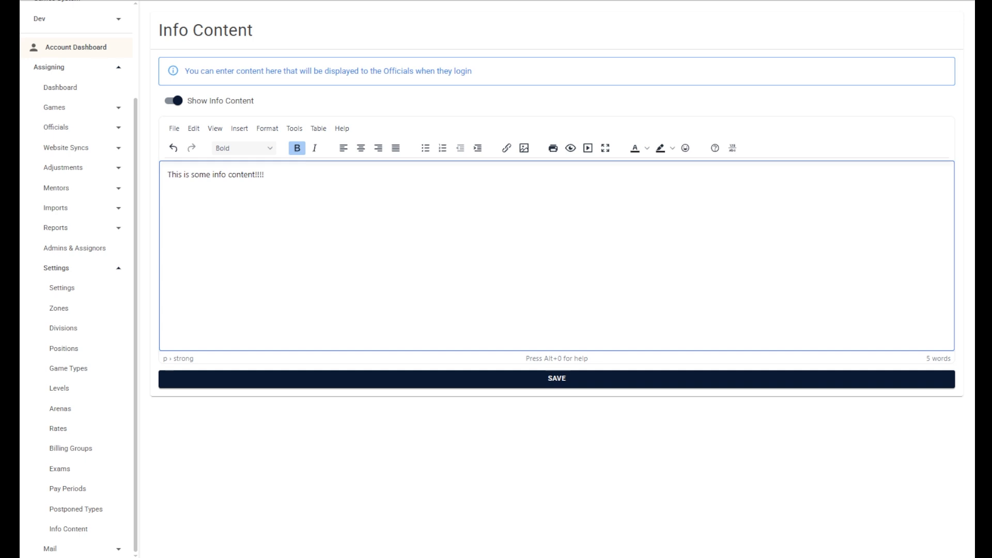
- Add a new line below "This is some info content!!!!", save the info content, and return to the assigning dashboard
key("Return")
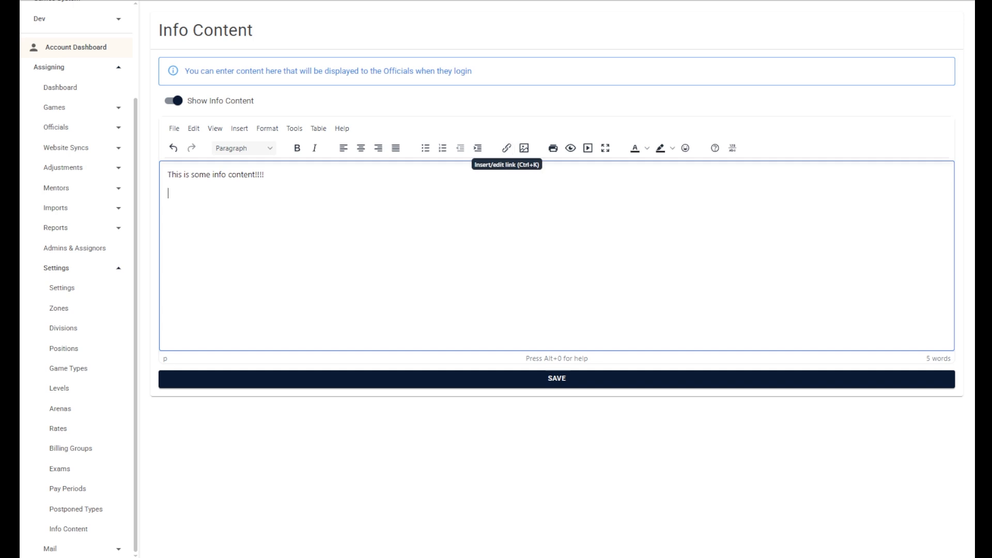
left_click(557, 379)
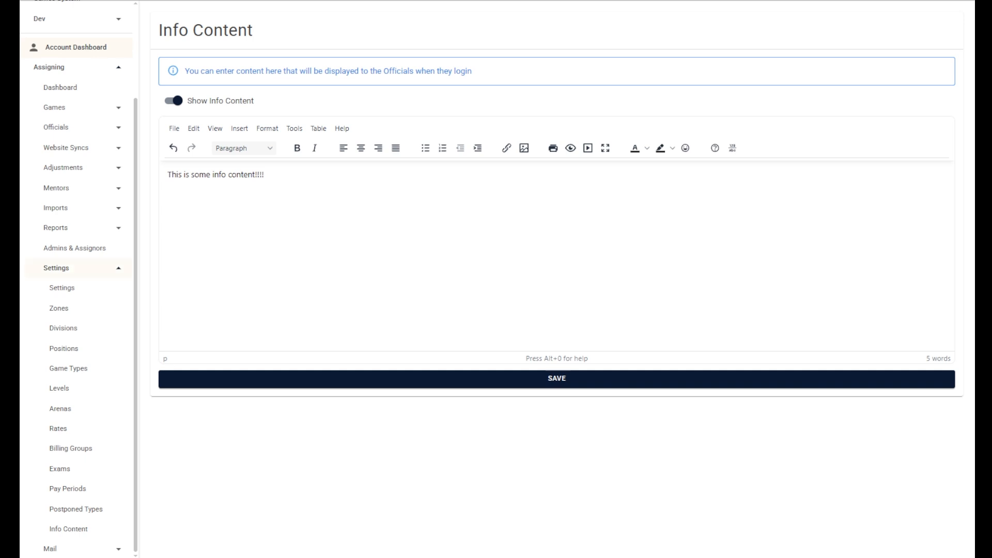
left_click(76, 268)
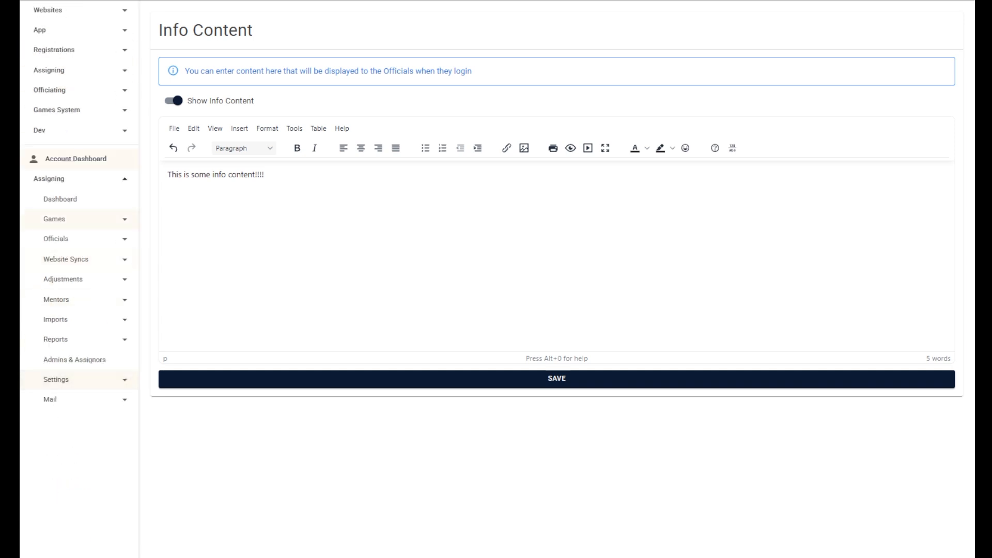
left_click(60, 200)
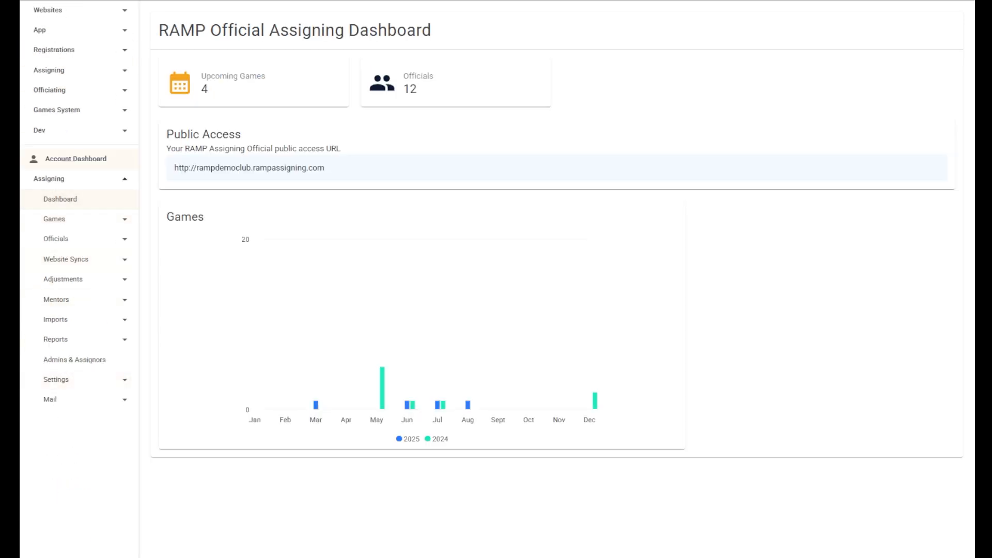